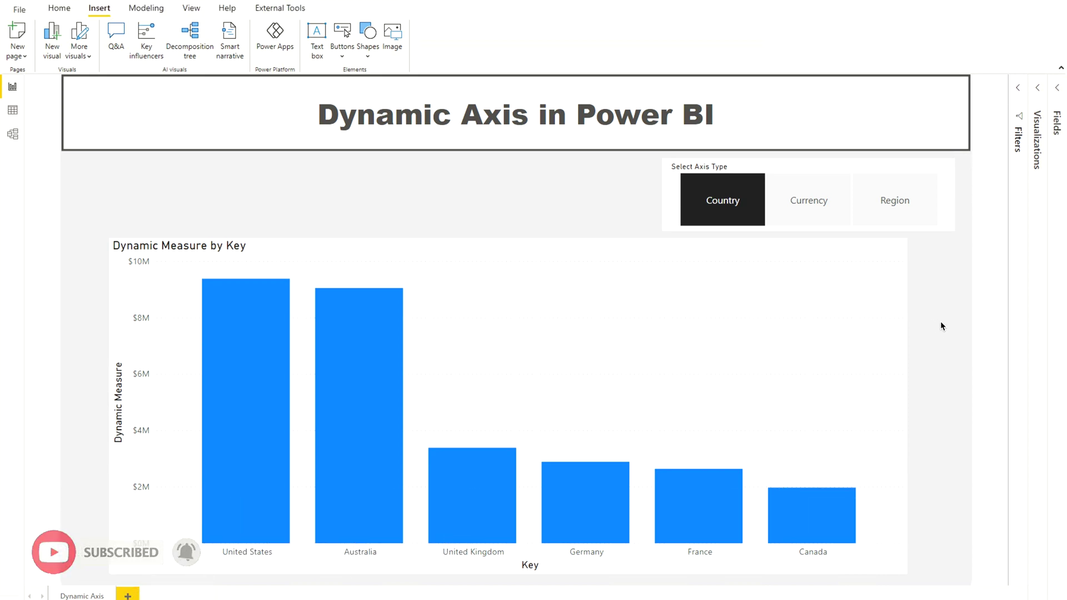
- Cycle the Select Axis Type slicer through Country, Currency and Region, then view the model diagram
{"action": "left_click", "coordinate": [722, 211]}
{"action": "left_click", "coordinate": [721, 210]}
{"action": "left_click", "coordinate": [724, 207]}
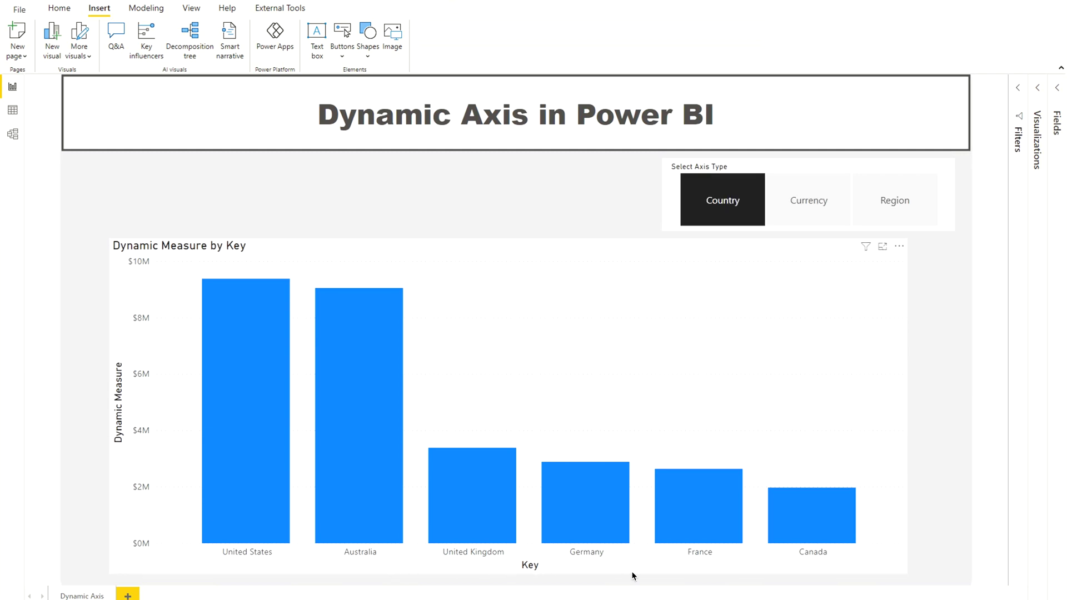
{"action": "left_click", "coordinate": [814, 214]}
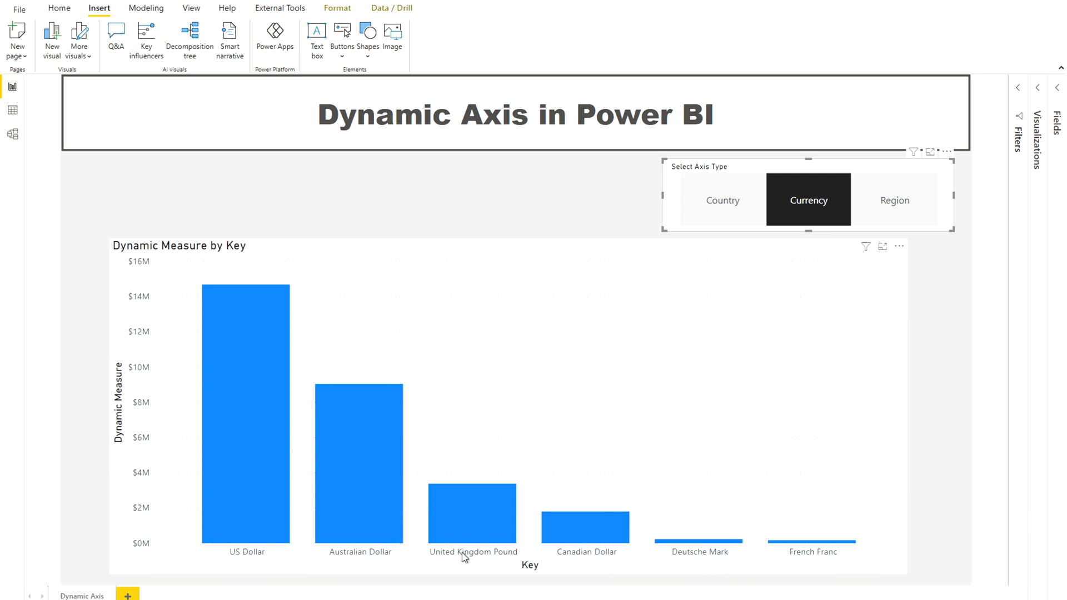
{"action": "left_click", "coordinate": [902, 202]}
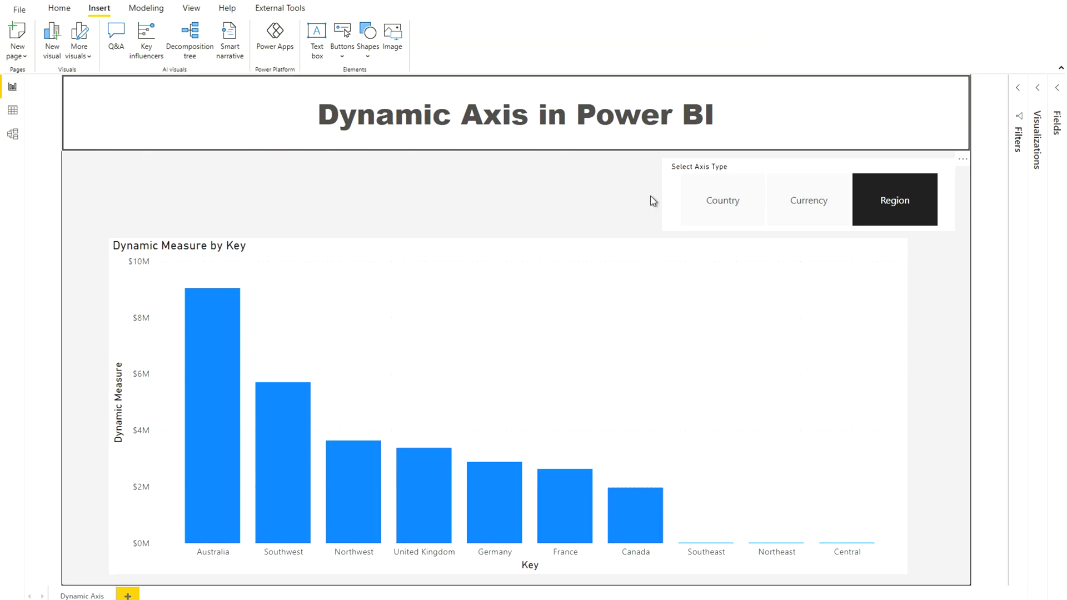
{"action": "left_click", "coordinate": [7, 132]}
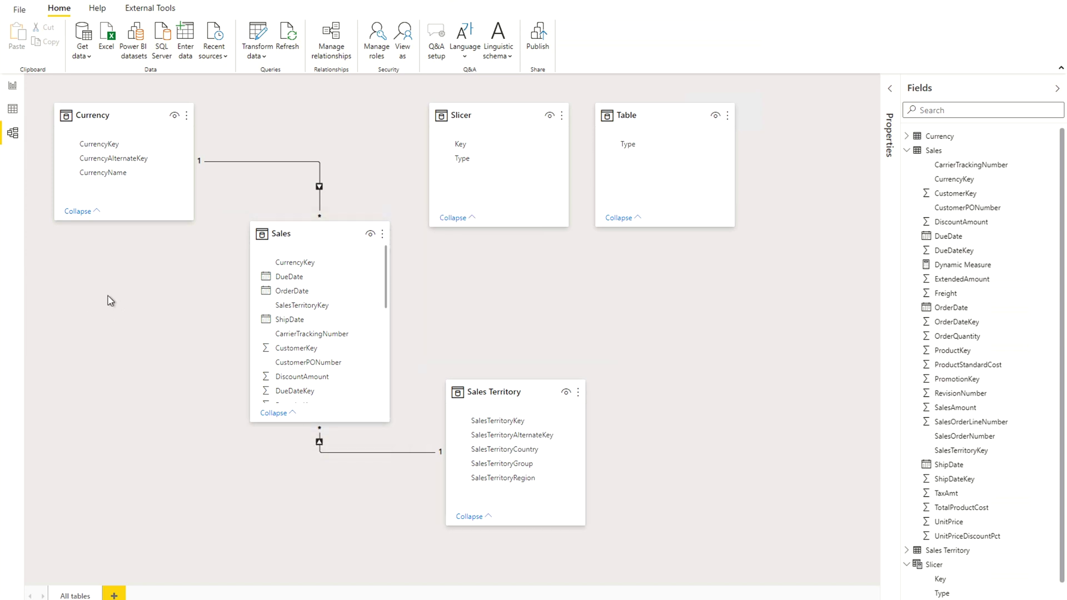
- Switch to Data view and display the Sales table's rows, scrolling across its columns
{"action": "key", "text": "Tab"}
{"action": "left_click", "coordinate": [11, 112]}
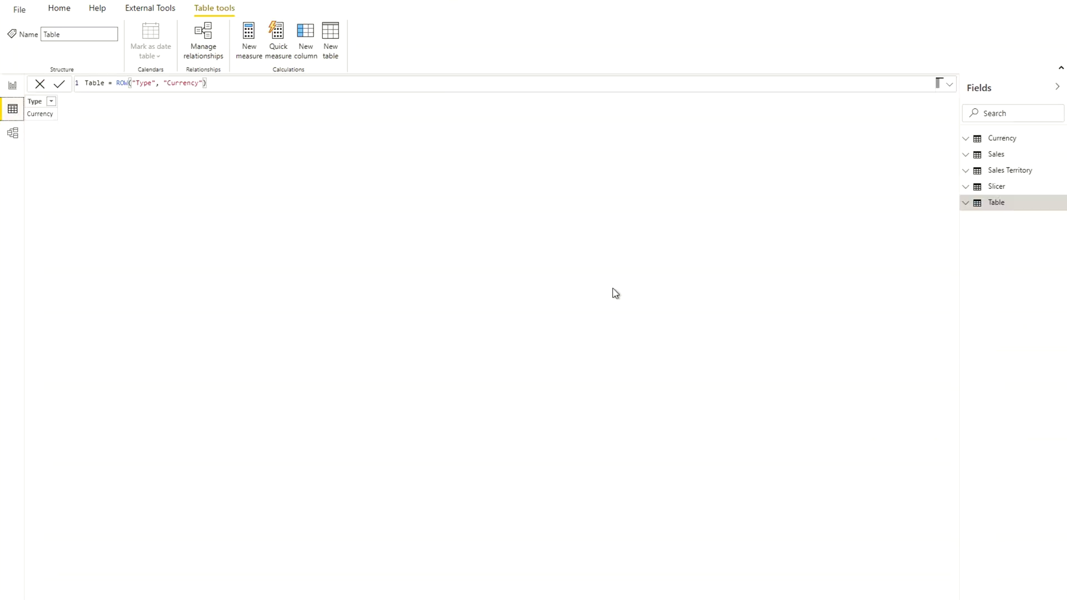
{"action": "left_click", "coordinate": [991, 157]}
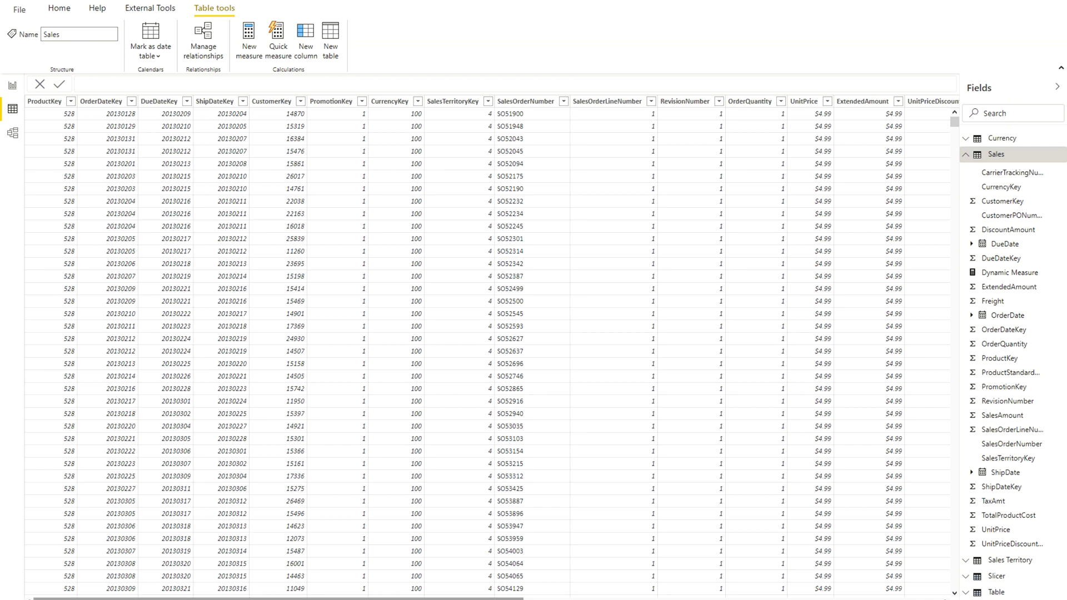
{"action": "left_click_drag", "start_coordinate": [511, 599], "coordinate": [759, 598]}
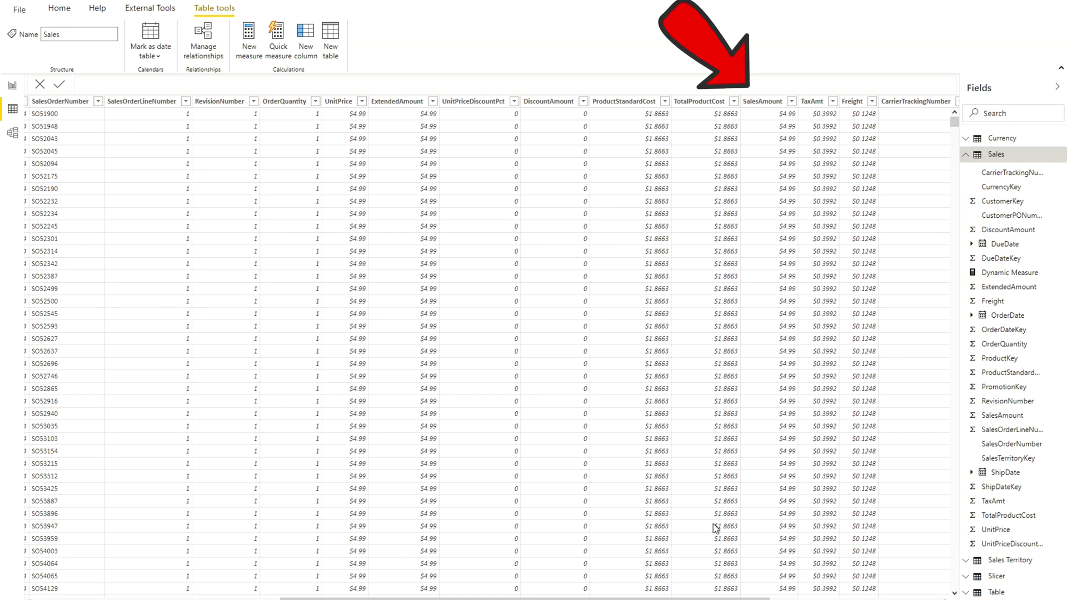
- Inspect SalesAmount in Sales, then the Currency, Sales Territory and one-row Table tables
{"action": "left_click", "coordinate": [767, 101]}
{"action": "left_click", "coordinate": [1010, 154]}
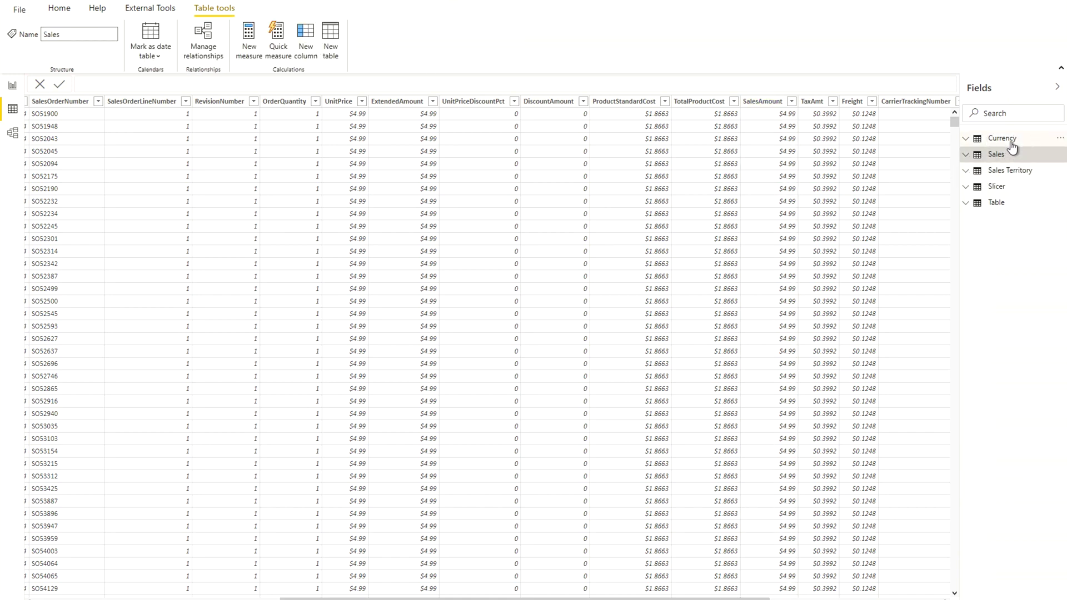
{"action": "left_click", "coordinate": [1008, 139]}
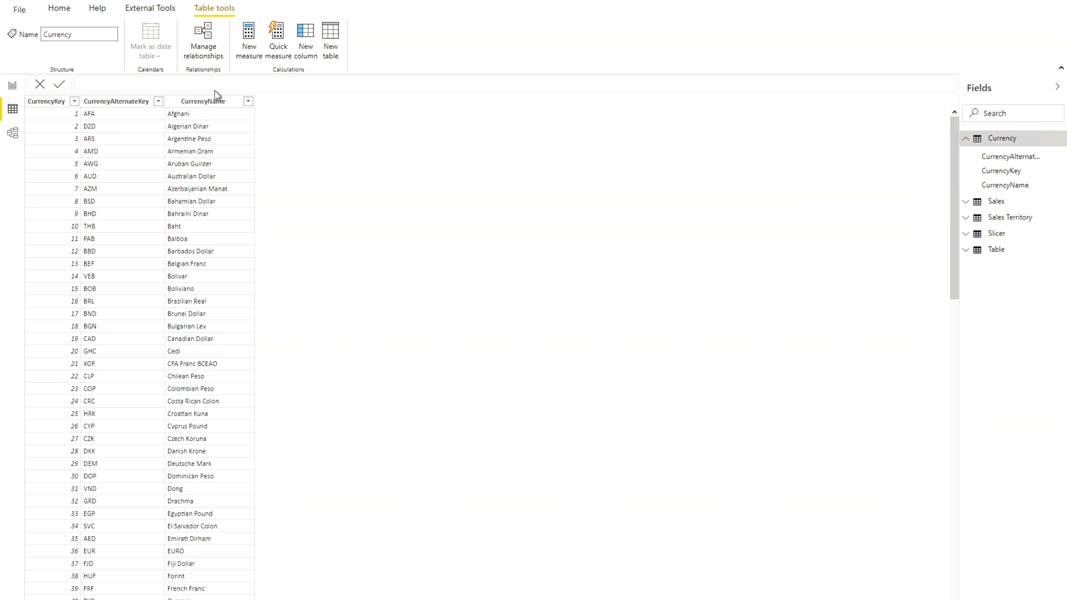
{"action": "left_click", "coordinate": [1011, 218]}
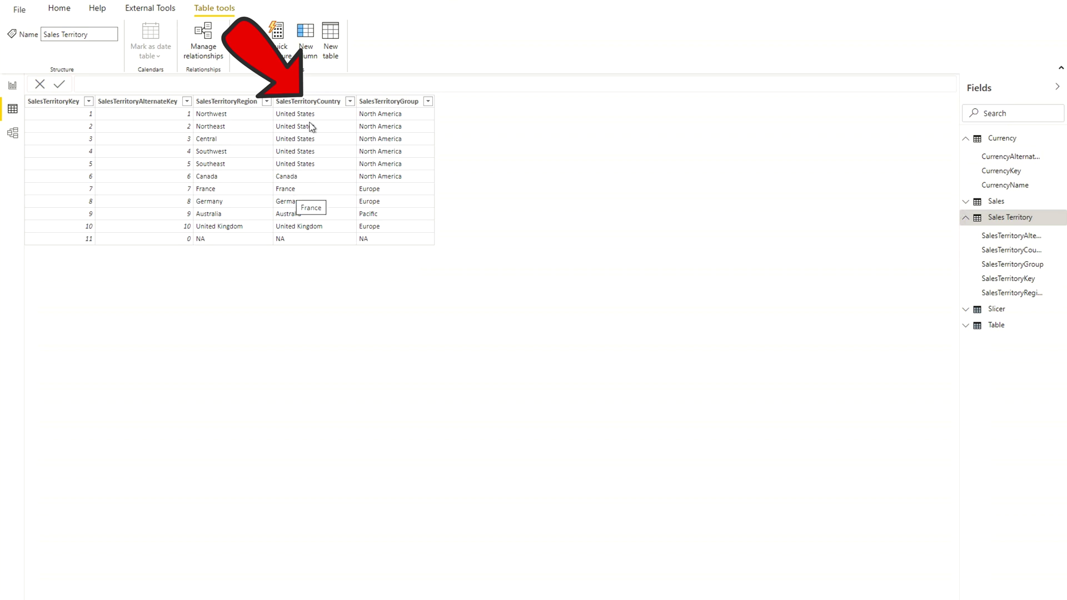
{"action": "left_click", "coordinate": [312, 103]}
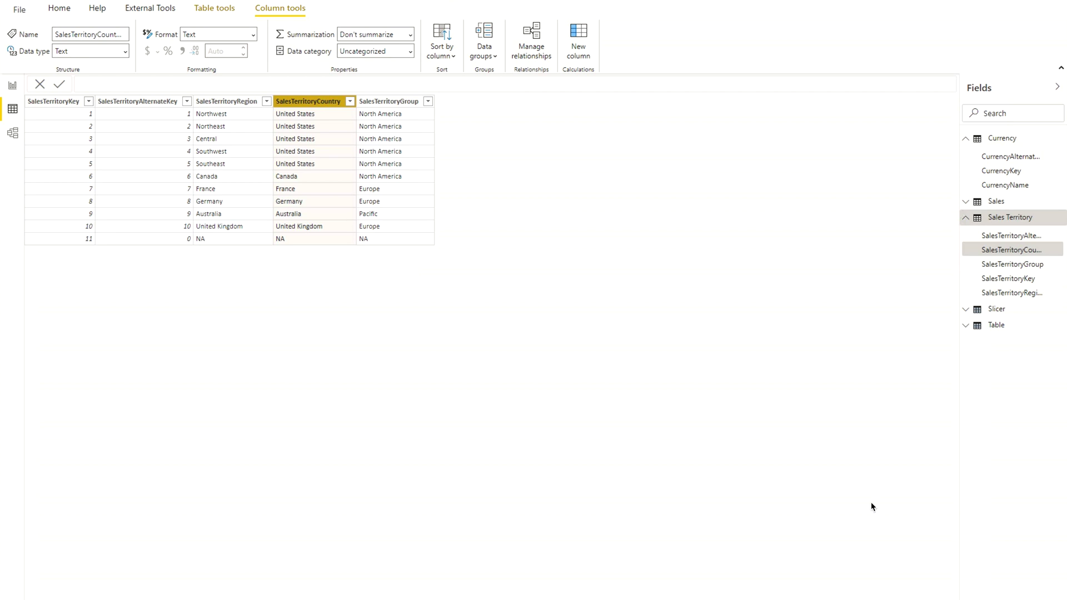
{"action": "left_click", "coordinate": [1003, 329]}
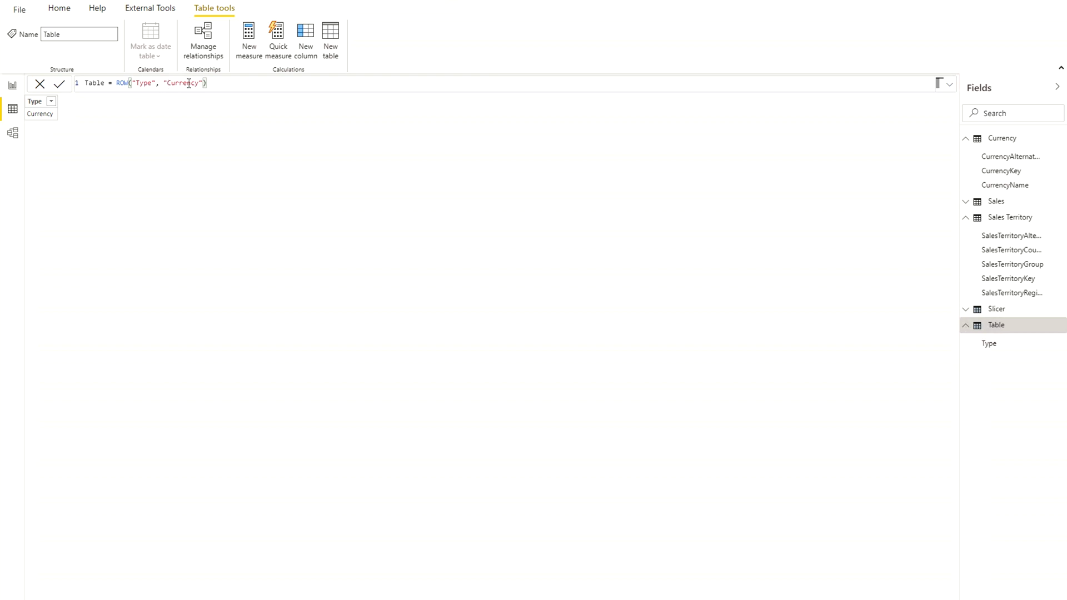
- Highlight "Currency" in the Table formula, then display the Slicer table's Type and Key rows
{"action": "left_click_drag", "start_coordinate": [164, 83], "coordinate": [205, 86]}
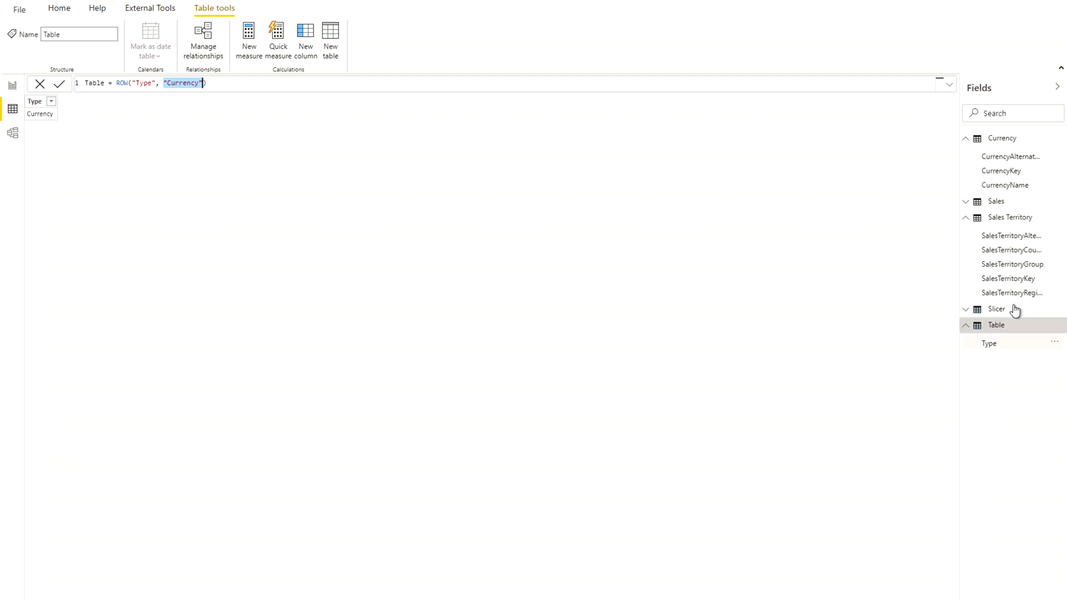
{"action": "left_click", "coordinate": [1007, 312]}
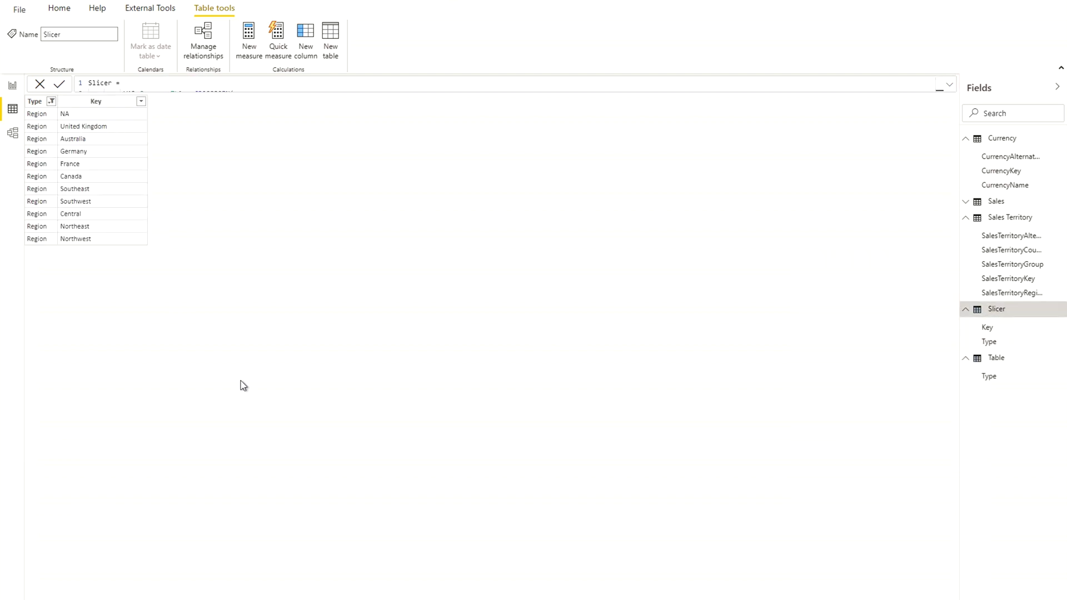
- Set the Slicer table's Type filter to (Select all) so Currency, Country and Region rows all show
{"action": "left_click", "coordinate": [51, 101]}
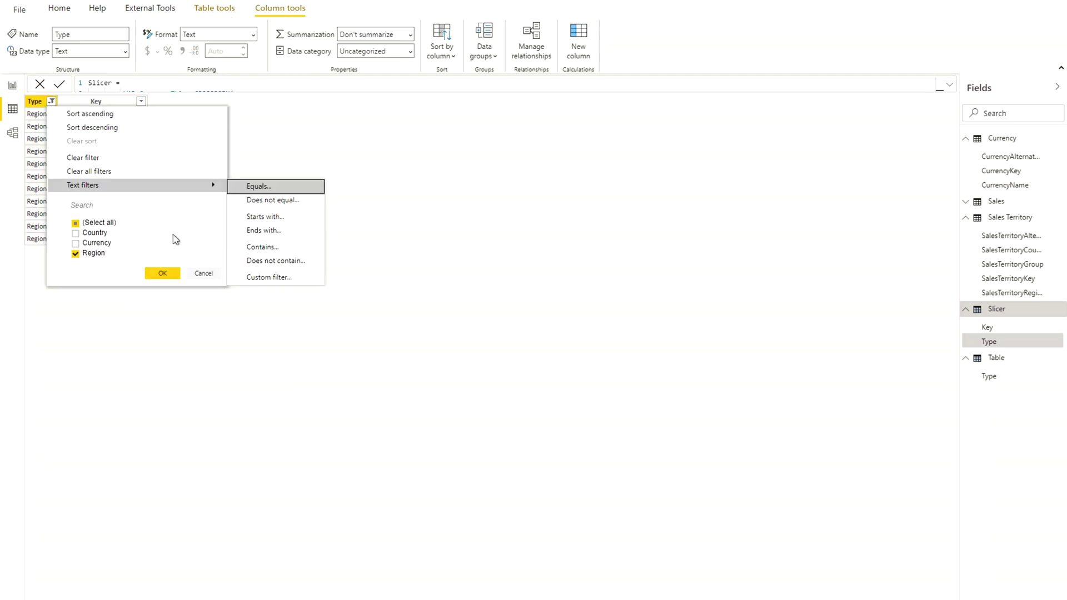
{"action": "left_click", "coordinate": [102, 224]}
{"action": "left_click", "coordinate": [101, 224]}
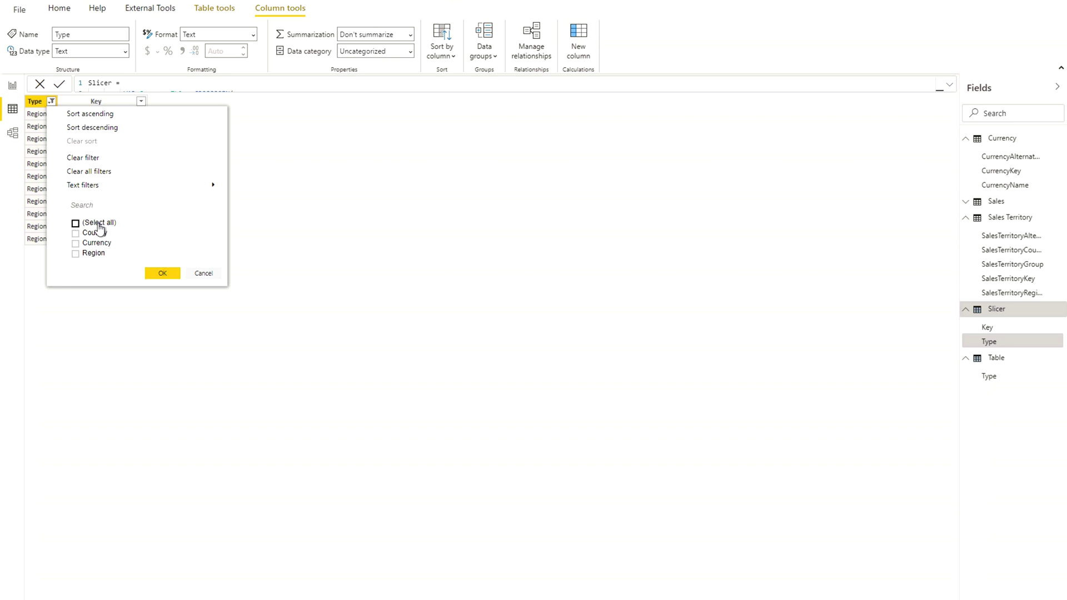
{"action": "left_click", "coordinate": [162, 272]}
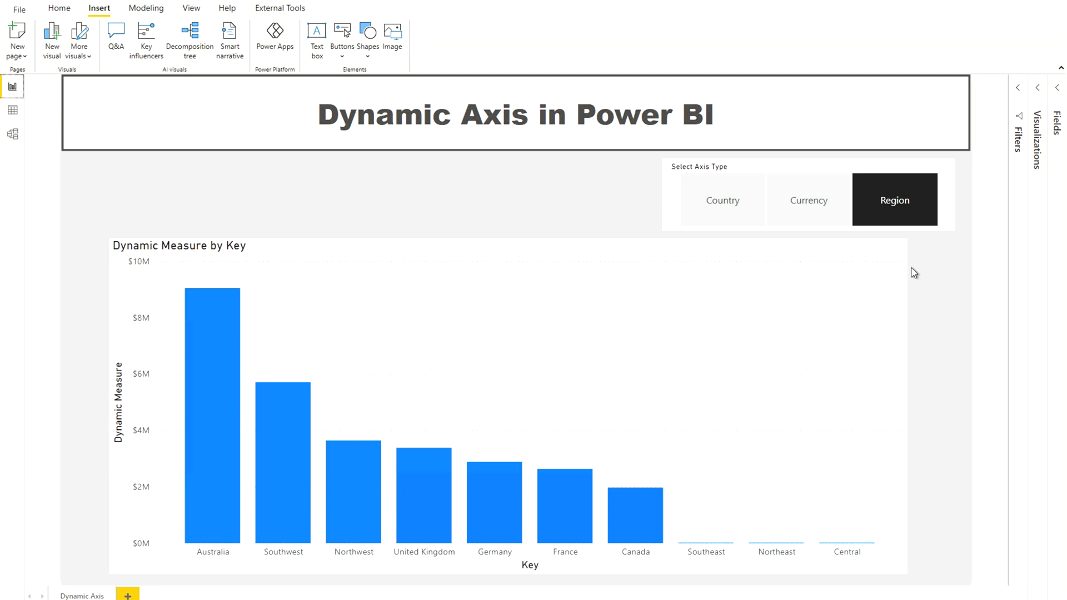
{"action": "left_click", "coordinate": [12, 110]}
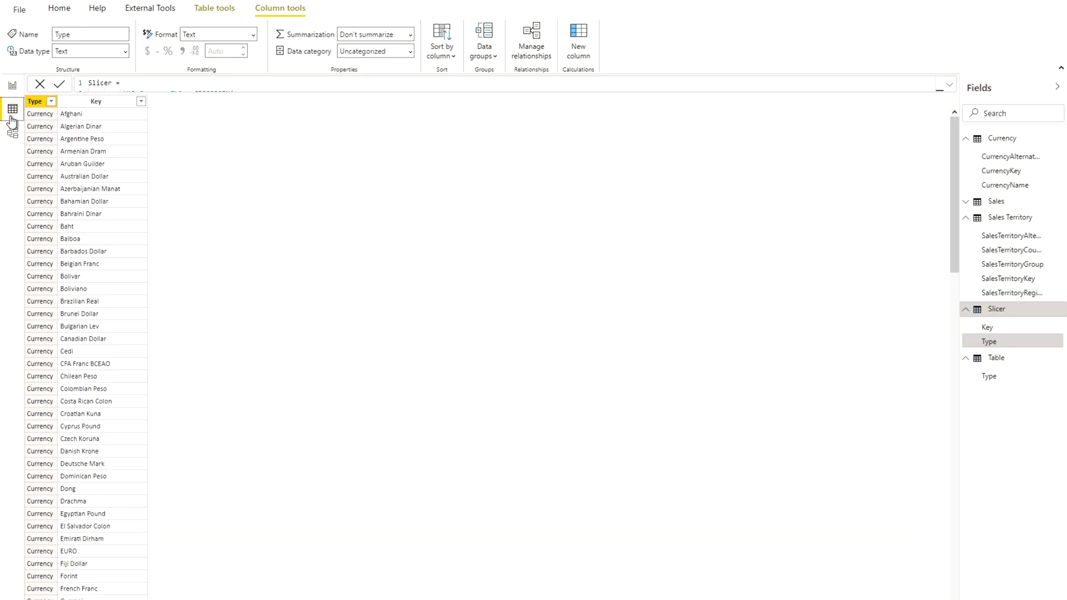
- Reopen and cancel the Type filter, toggle views, then scroll through the Key column's values
{"action": "left_click", "coordinate": [51, 101]}
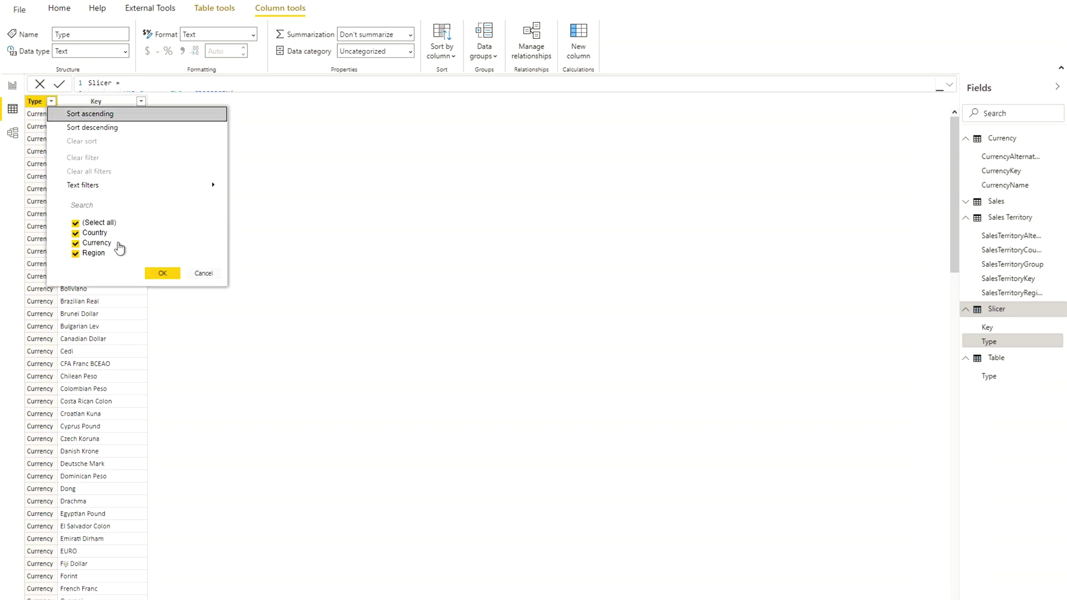
{"action": "left_click", "coordinate": [203, 274]}
{"action": "left_click", "coordinate": [13, 86]}
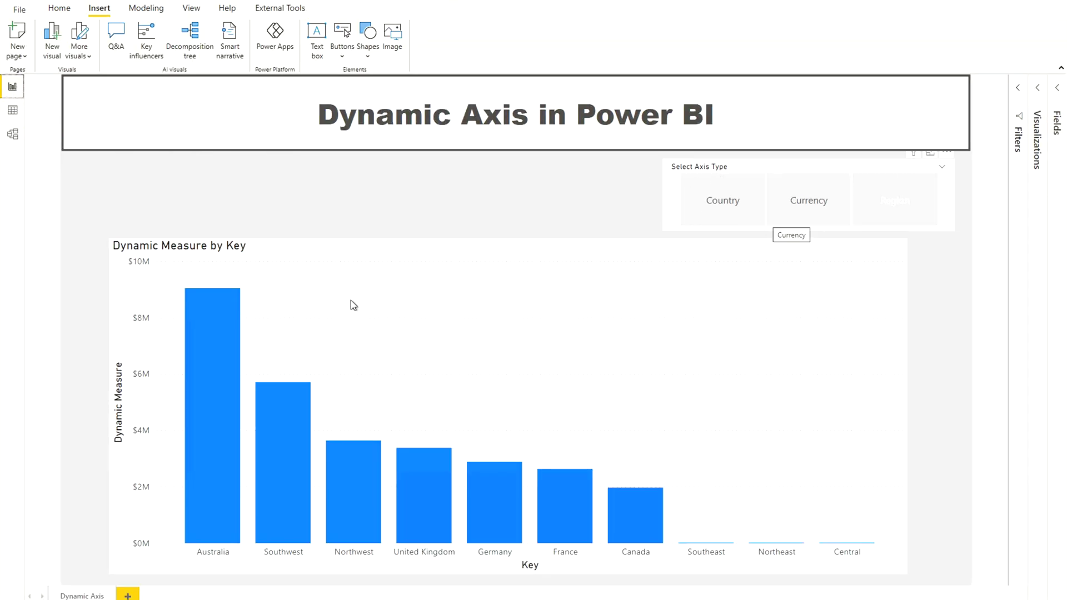
{"action": "left_click", "coordinate": [11, 116]}
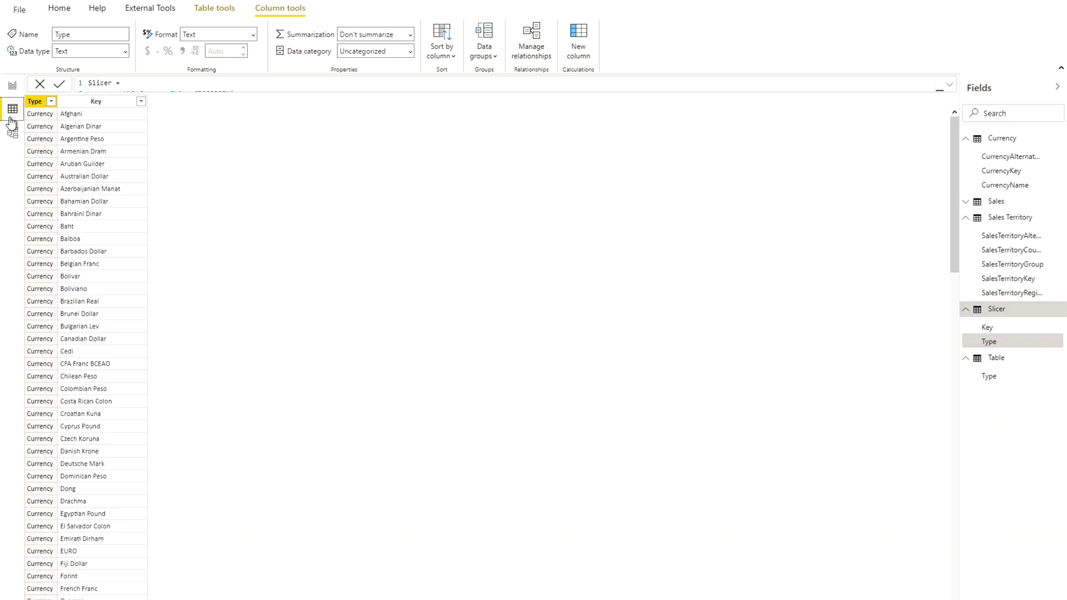
{"action": "left_click", "coordinate": [141, 101]}
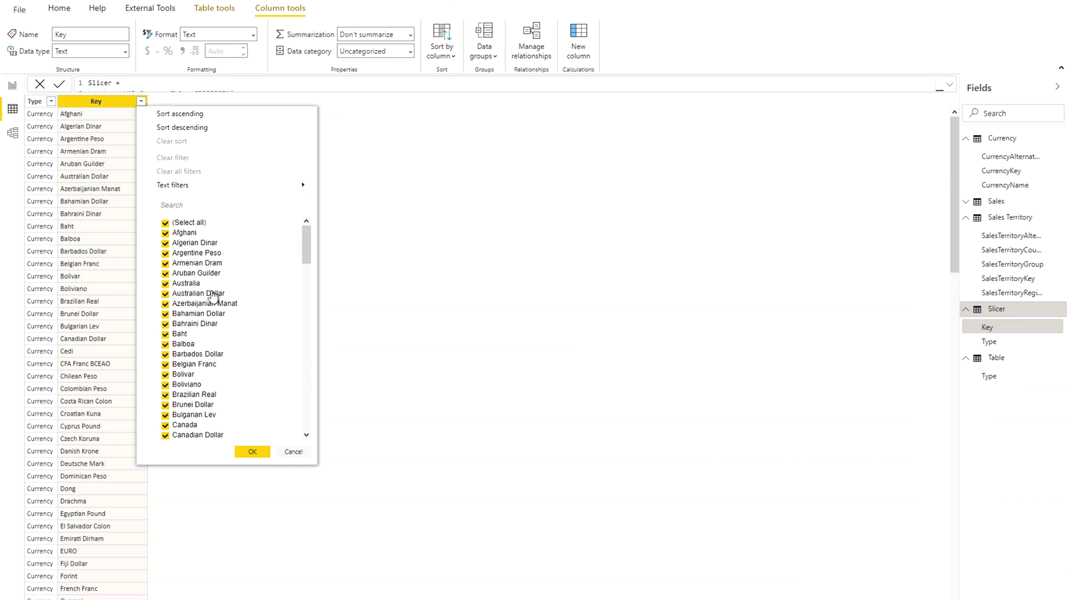
{"action": "left_click_drag", "start_coordinate": [305, 278], "coordinate": [302, 238]}
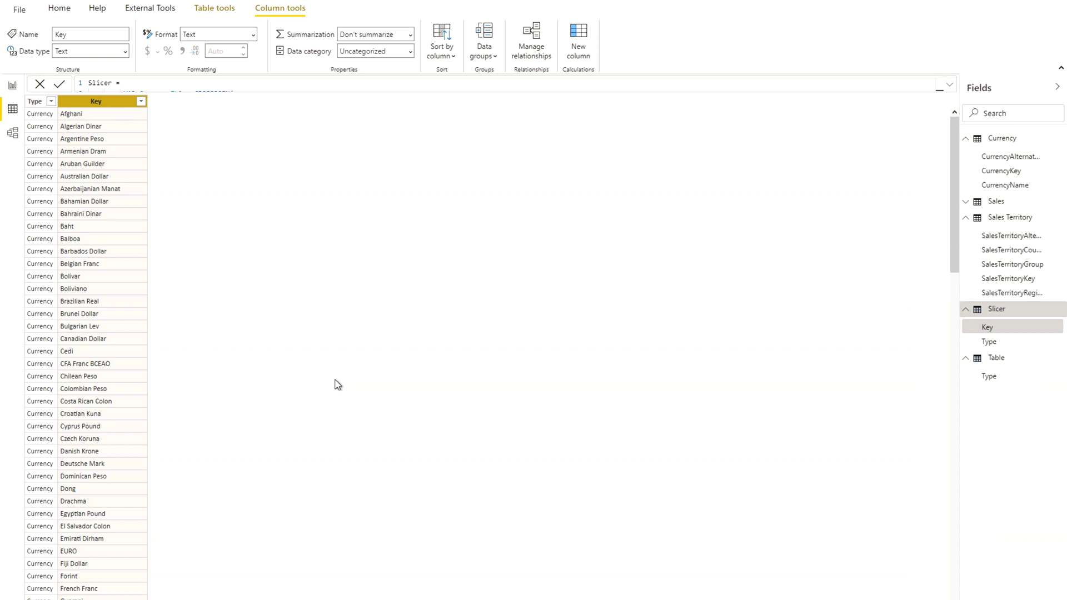
- Expand the formula bar to show the Slicer table's full DAX and highlight ROW("Type", "Currency")
{"action": "left_click", "coordinate": [950, 85]}
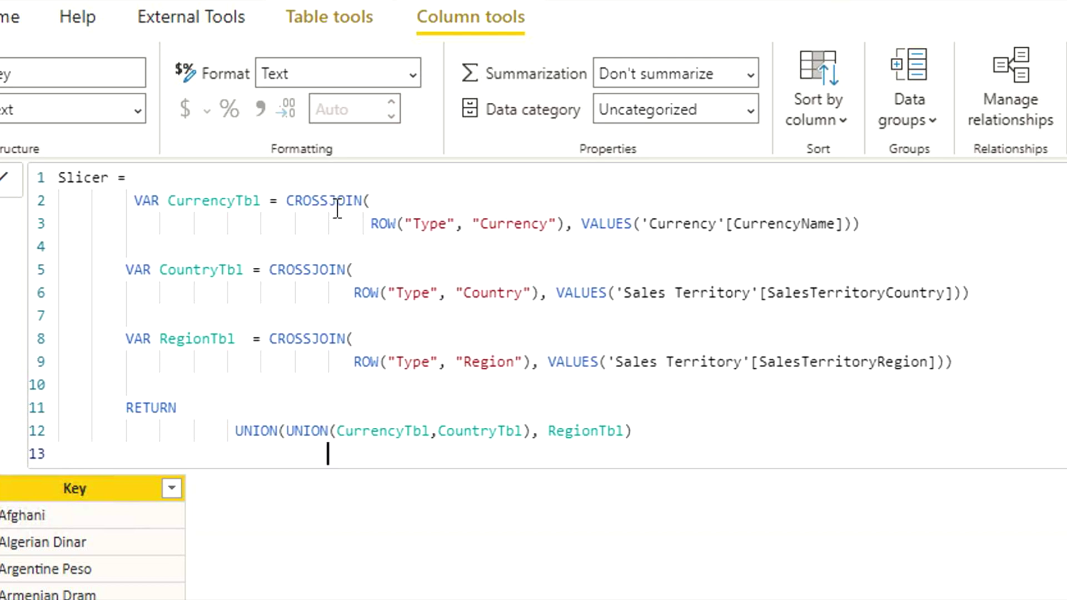
{"action": "double_click", "coordinate": [374, 225]}
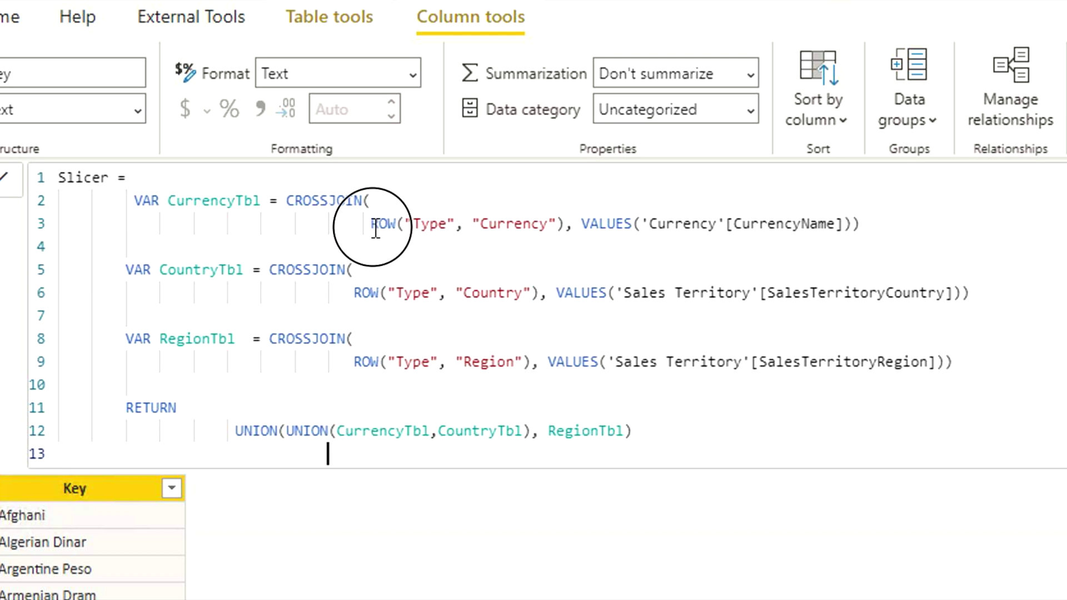
{"action": "left_click_drag", "start_coordinate": [480, 228], "coordinate": [562, 224]}
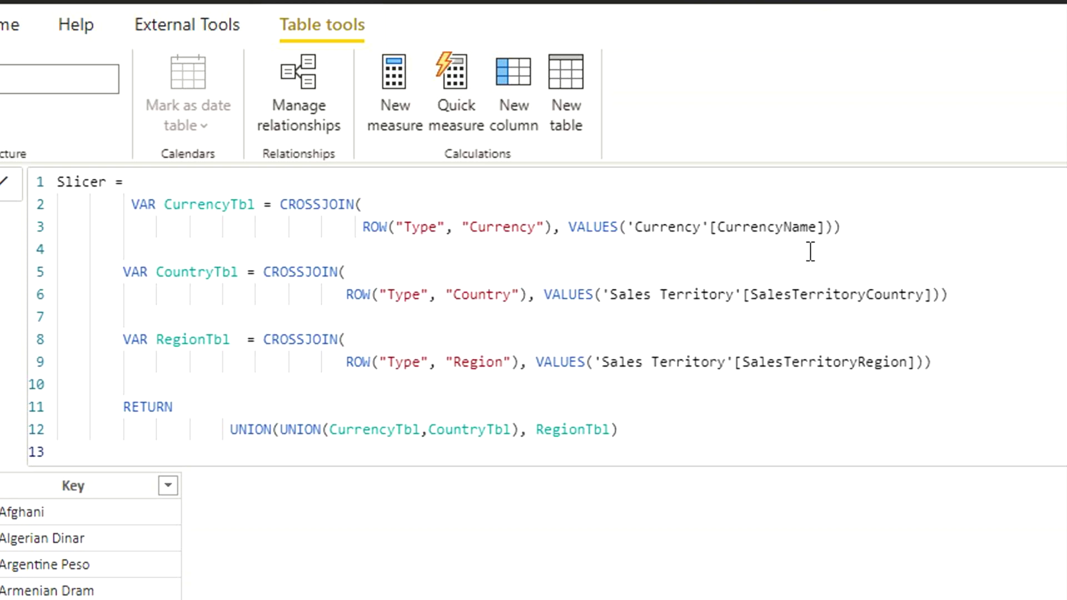
{"action": "double_click", "coordinate": [226, 204]}
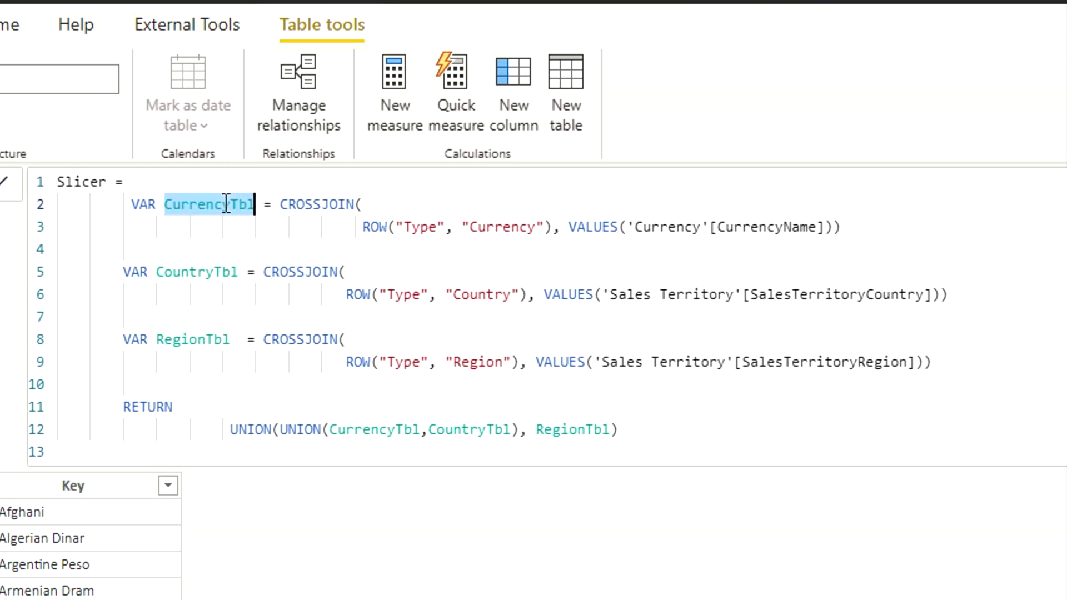
{"action": "double_click", "coordinate": [207, 272]}
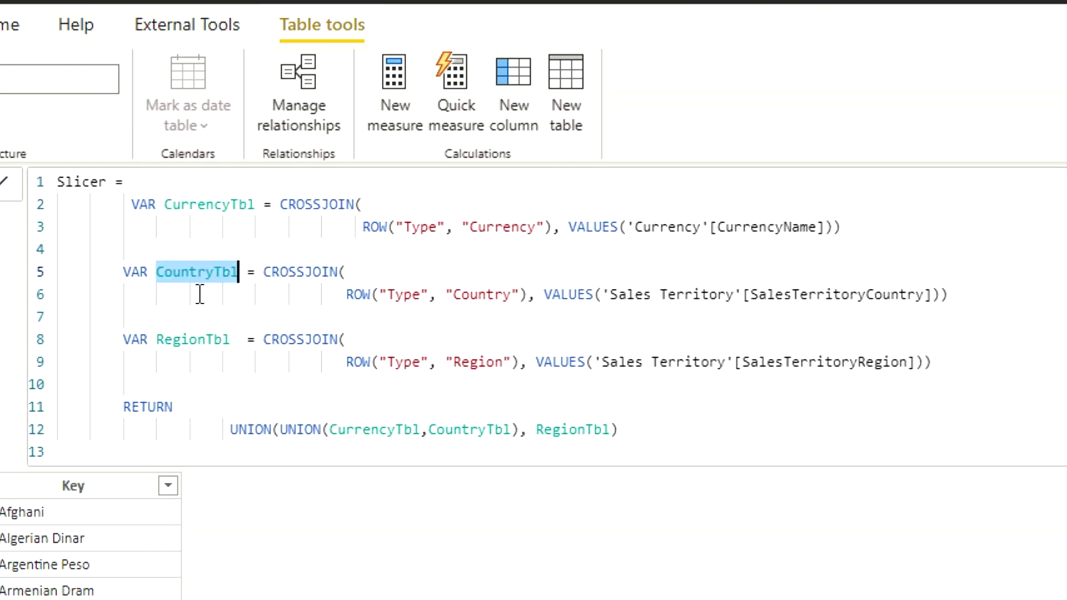
{"action": "double_click", "coordinate": [194, 340]}
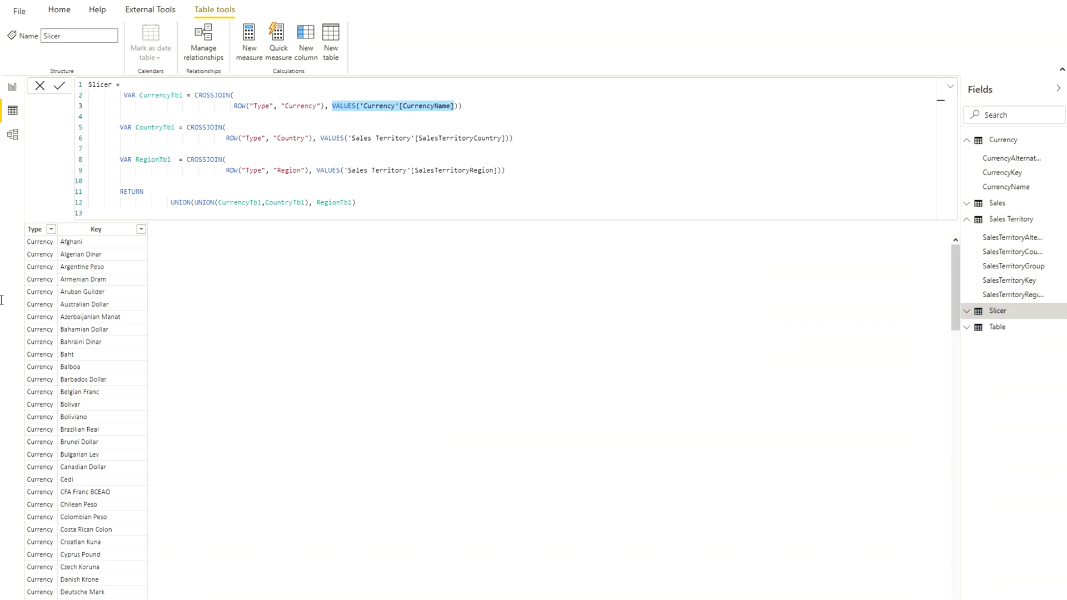
{"action": "left_click", "coordinate": [51, 230]}
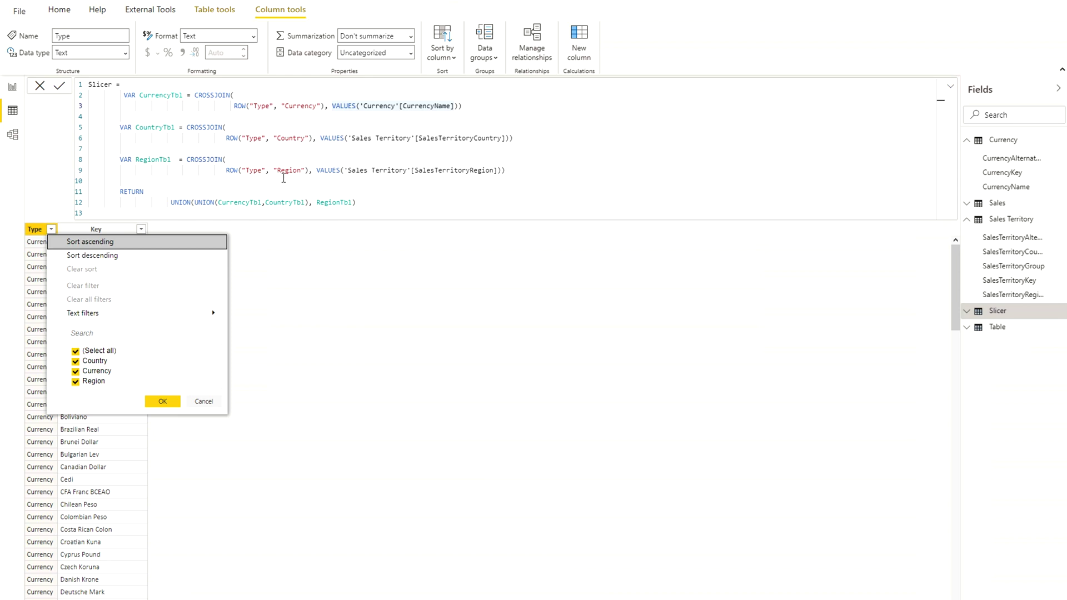
{"action": "left_click", "coordinate": [295, 374]}
{"action": "left_click", "coordinate": [141, 230]}
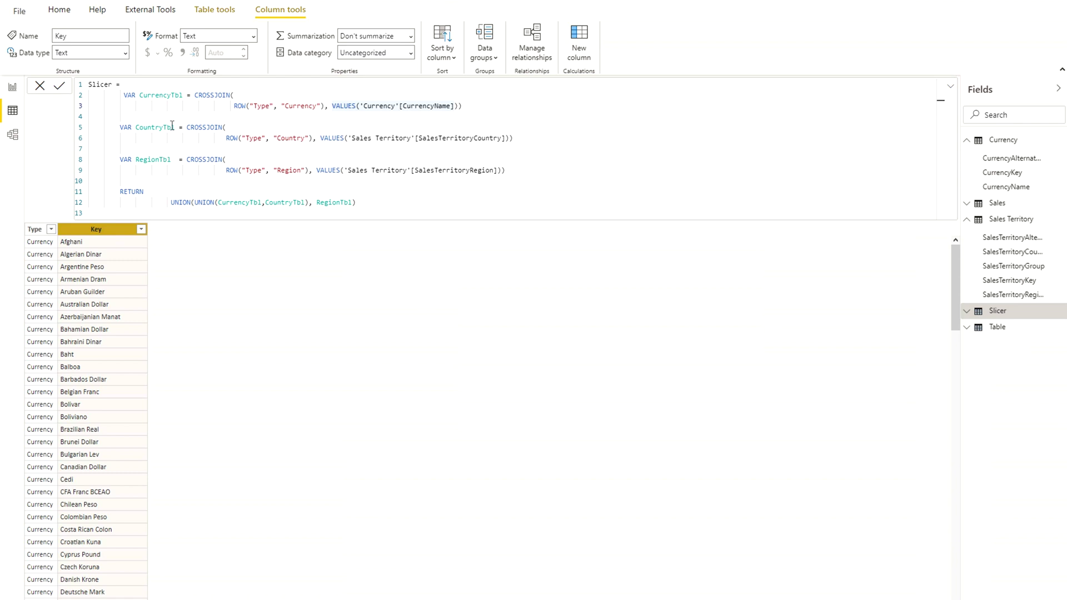
{"action": "left_click", "coordinate": [39, 89]}
{"action": "left_click", "coordinate": [14, 134]}
- Return to the report, show Currency on the chart axis, and open Dynamic Measure in the Sales fields
{"action": "left_click", "coordinate": [13, 87]}
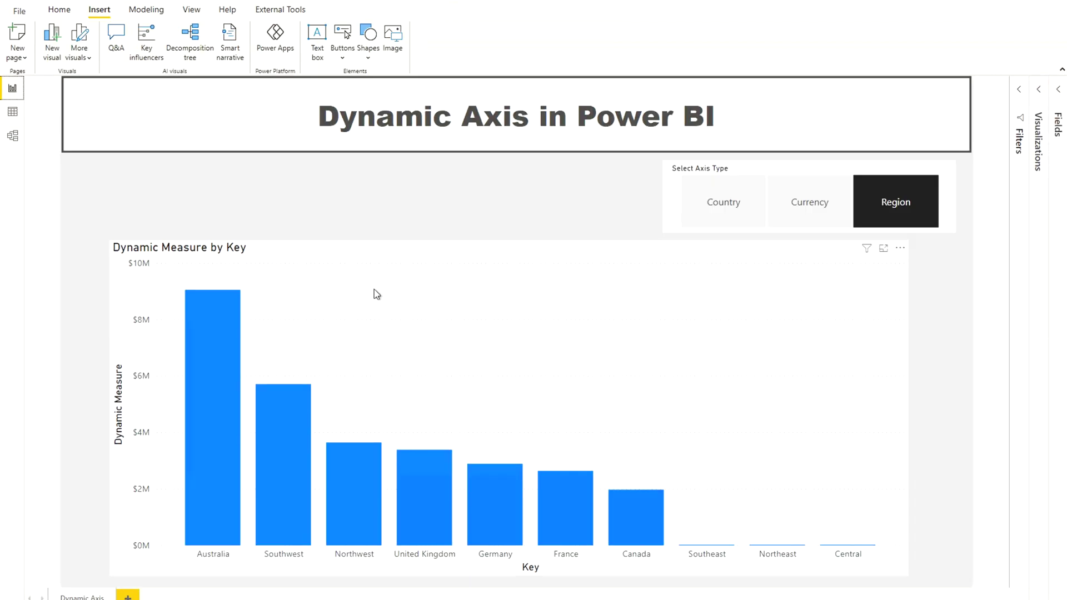
{"action": "left_click", "coordinate": [800, 207]}
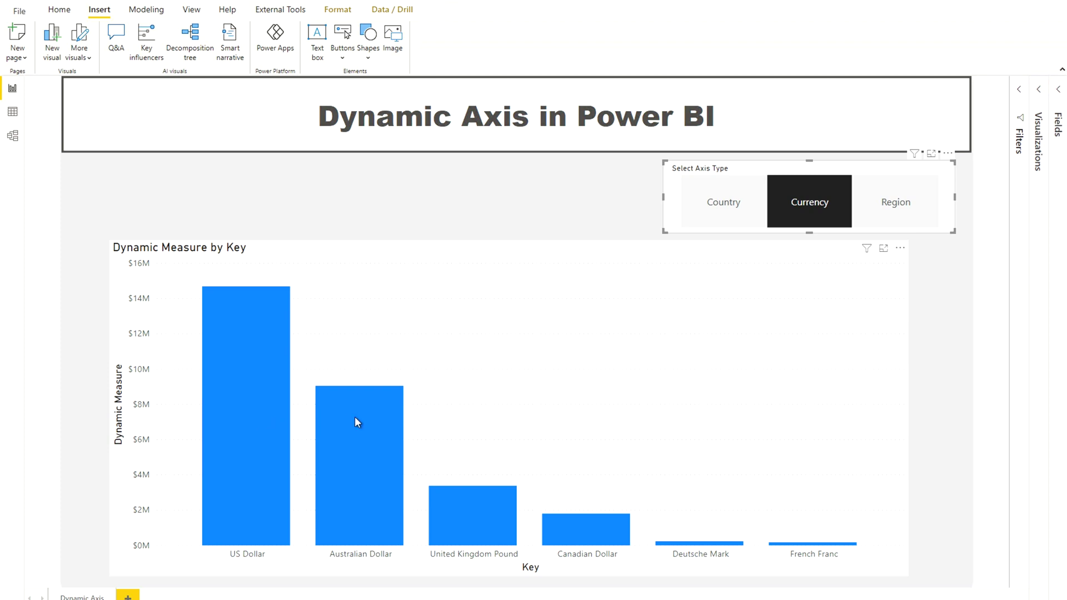
{"action": "mouse_move", "coordinate": [356, 418]}
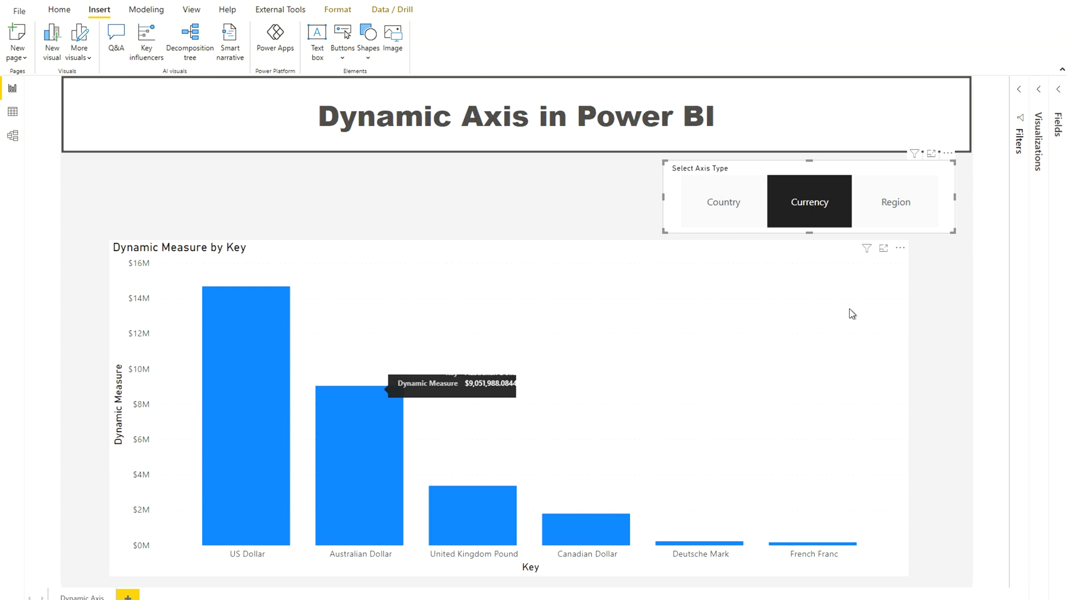
{"action": "left_click", "coordinate": [1056, 117]}
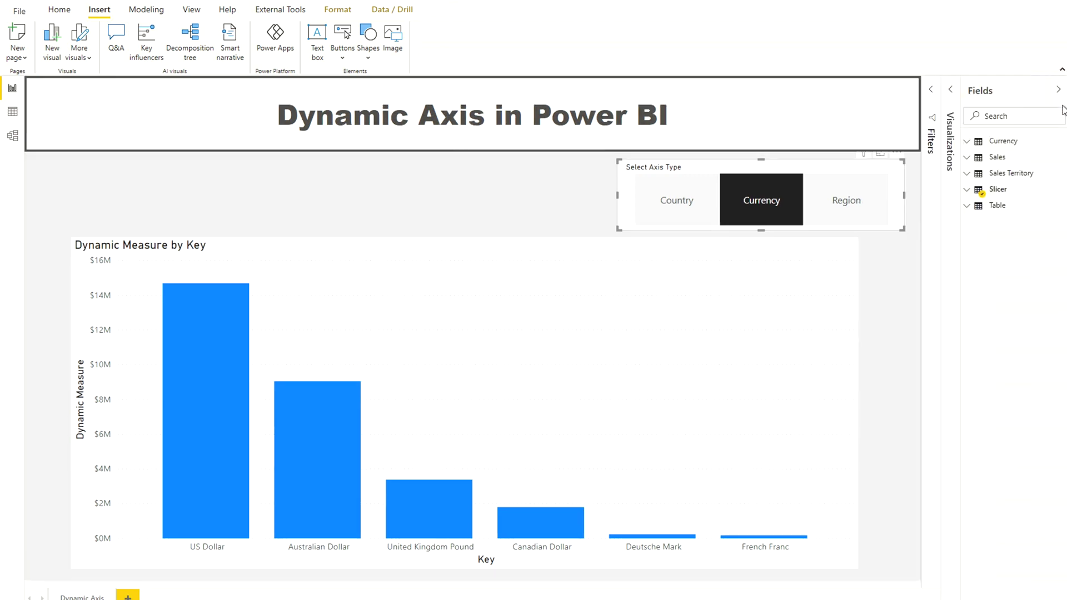
{"action": "left_click", "coordinate": [979, 174]}
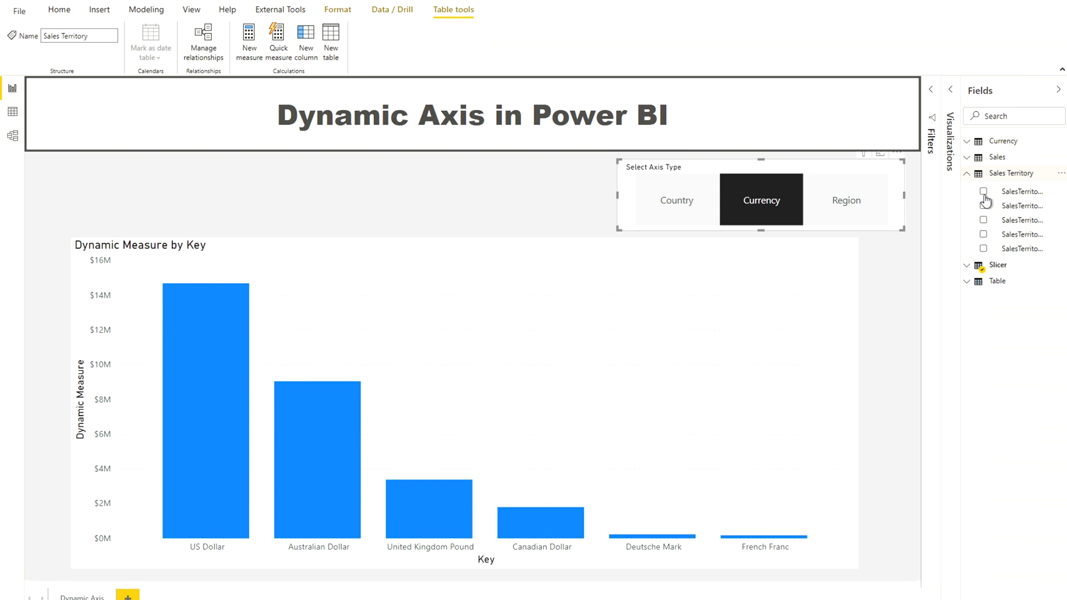
{"action": "left_click", "coordinate": [967, 173]}
{"action": "left_click", "coordinate": [970, 165]}
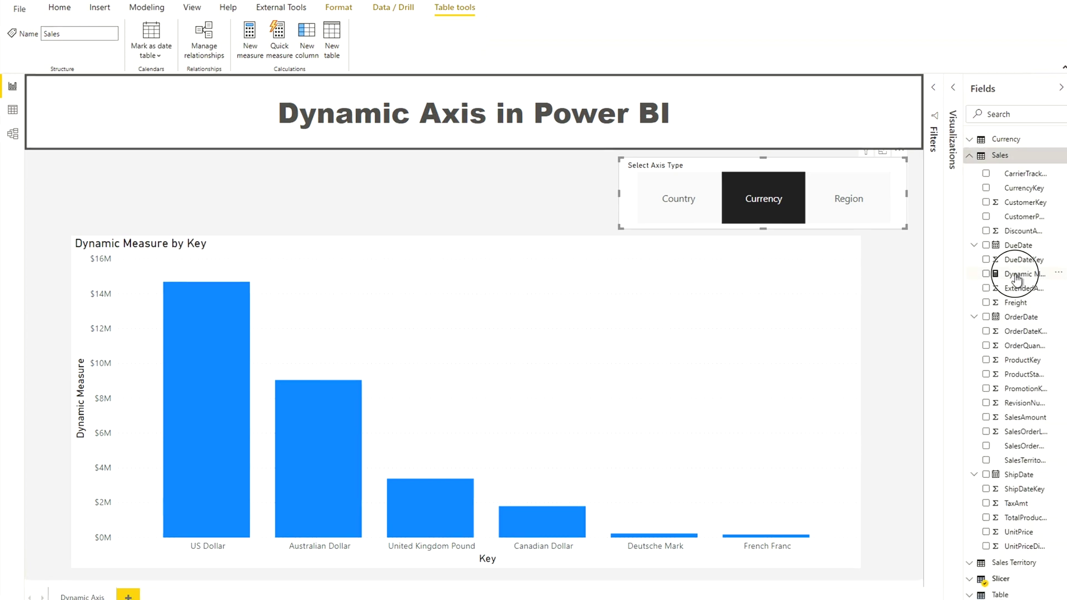
{"action": "left_click", "coordinate": [1015, 275]}
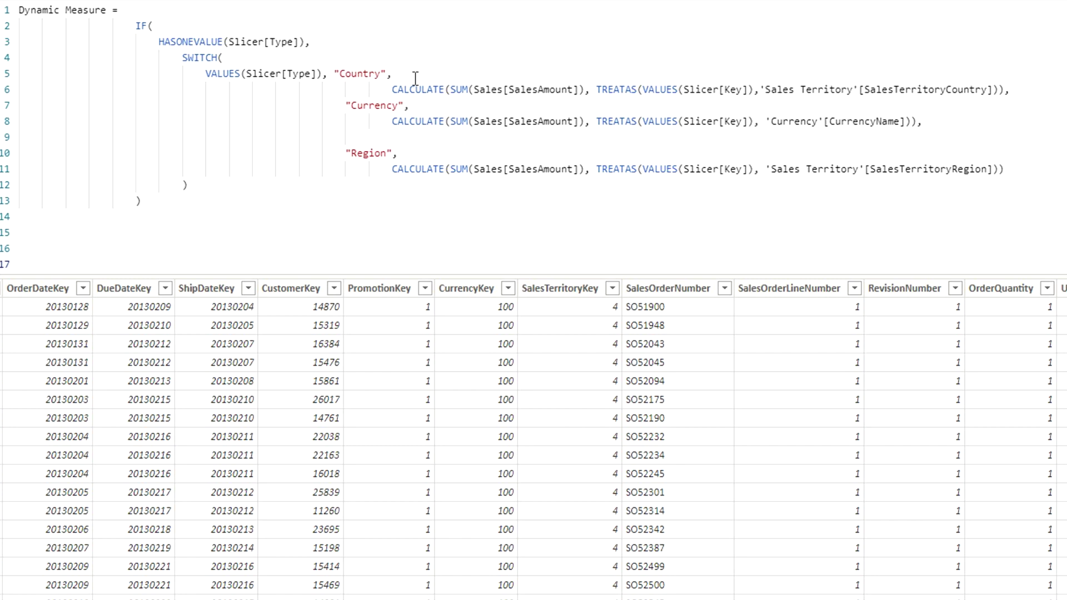
- Place the cursor before CALCULATE on line 6 of the Dynamic Measure formula
{"action": "left_click", "coordinate": [392, 89]}
{"action": "left_click", "coordinate": [451, 77], "text": "shift"}
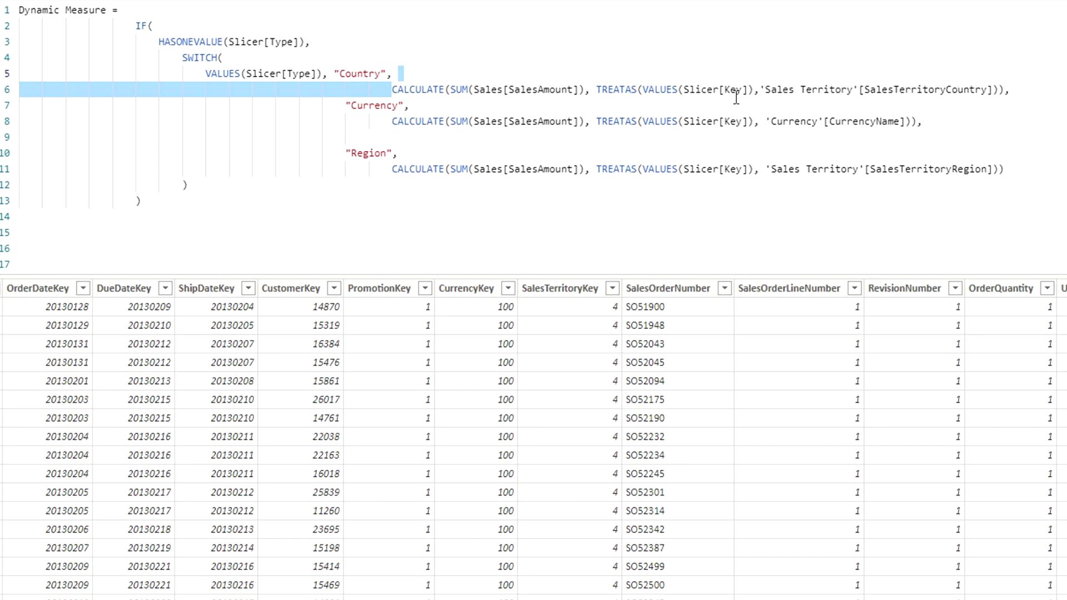
{"action": "left_click", "coordinate": [764, 91]}
{"action": "key", "text": "BackSpace"}
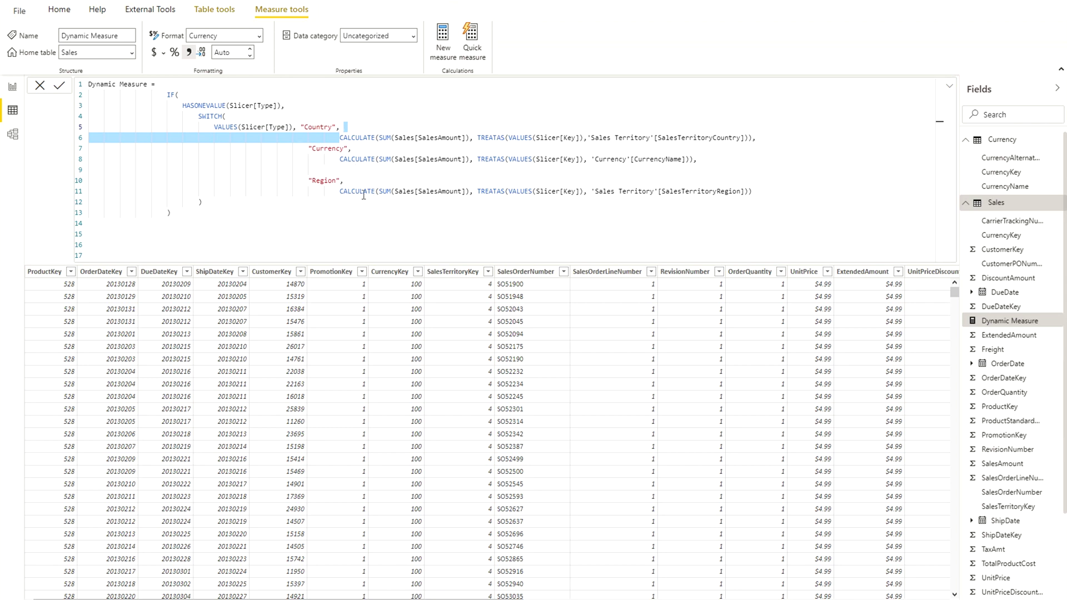
- Commit the Dynamic Measure formula and add a new blank report page
{"action": "left_click", "coordinate": [60, 85]}
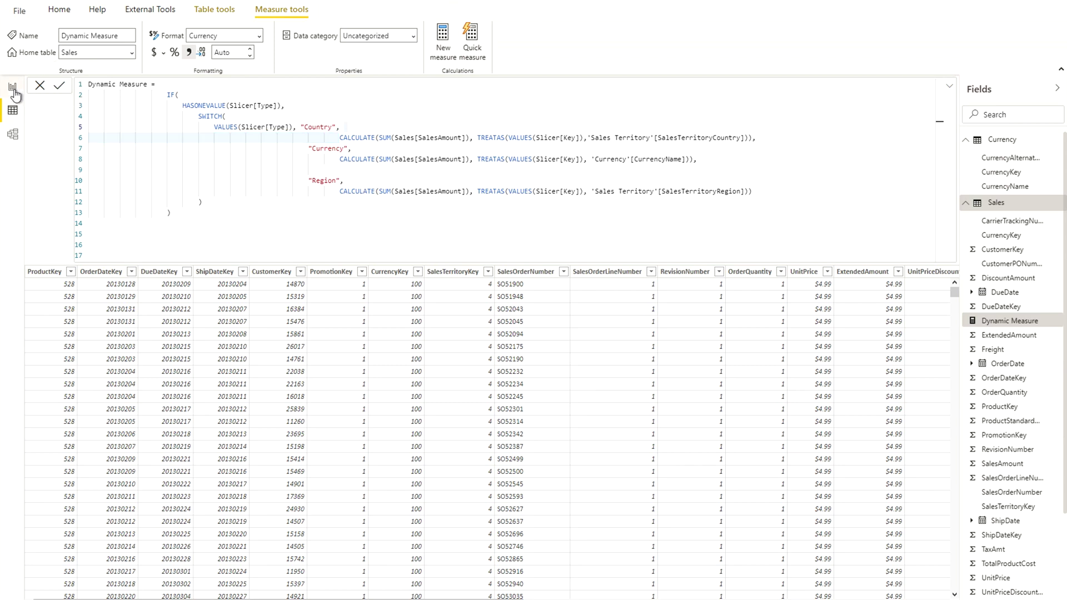
{"action": "left_click", "coordinate": [14, 90]}
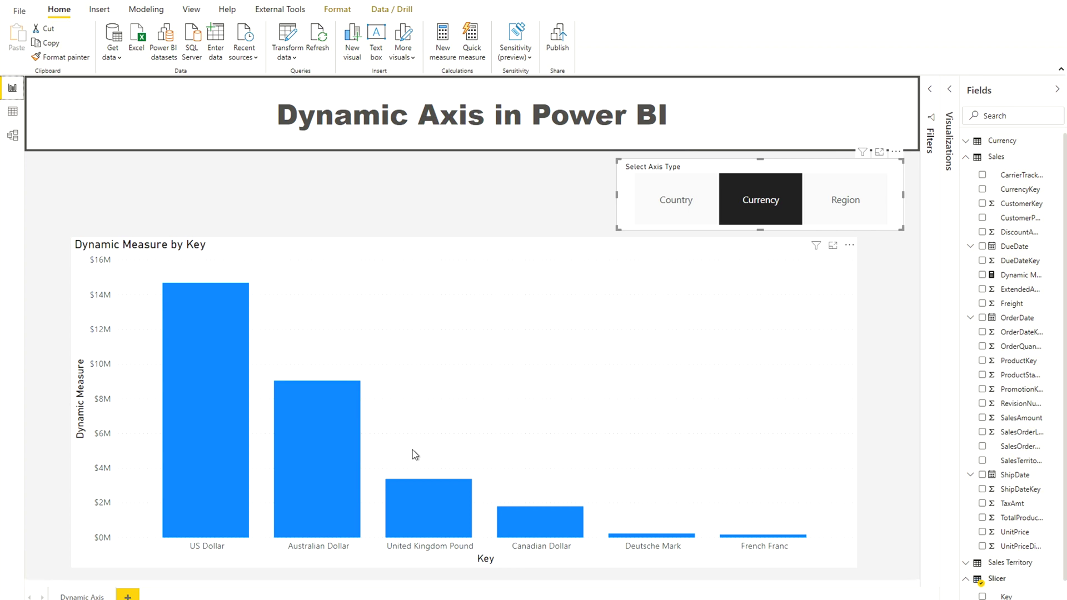
{"action": "left_click", "coordinate": [127, 597]}
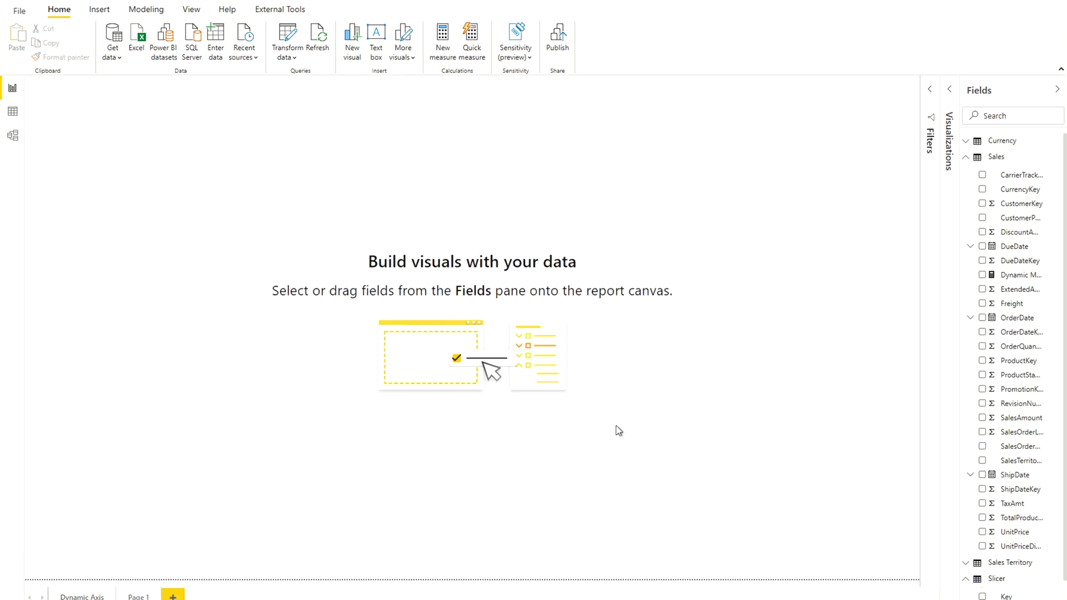
- Insert a slicer visual showing the Slicer table's Type field
{"action": "left_click", "coordinate": [968, 158]}
{"action": "left_click", "coordinate": [949, 110]}
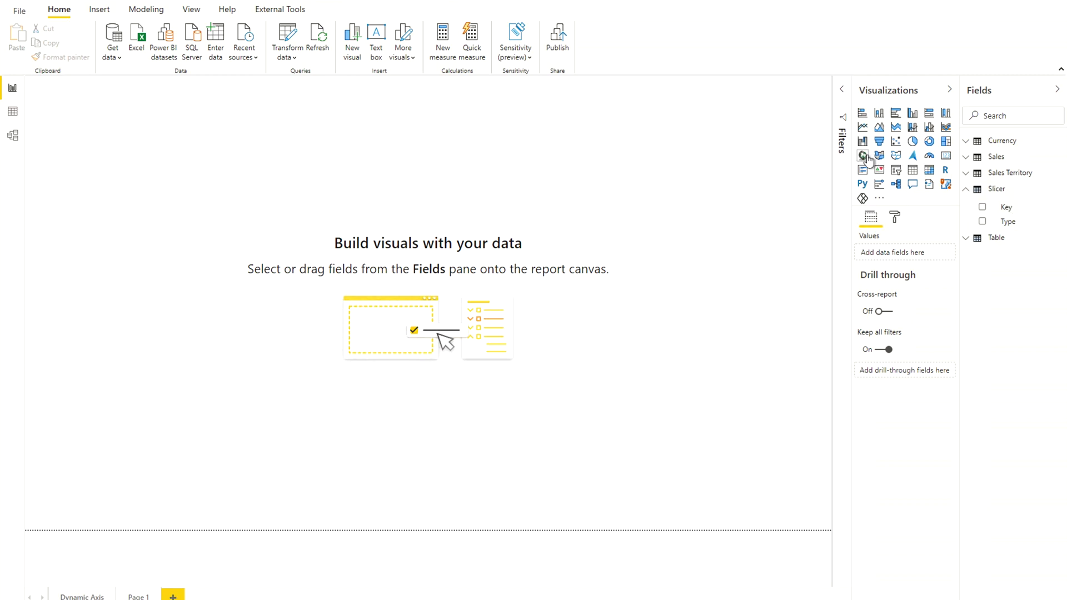
{"action": "left_click", "coordinate": [895, 170]}
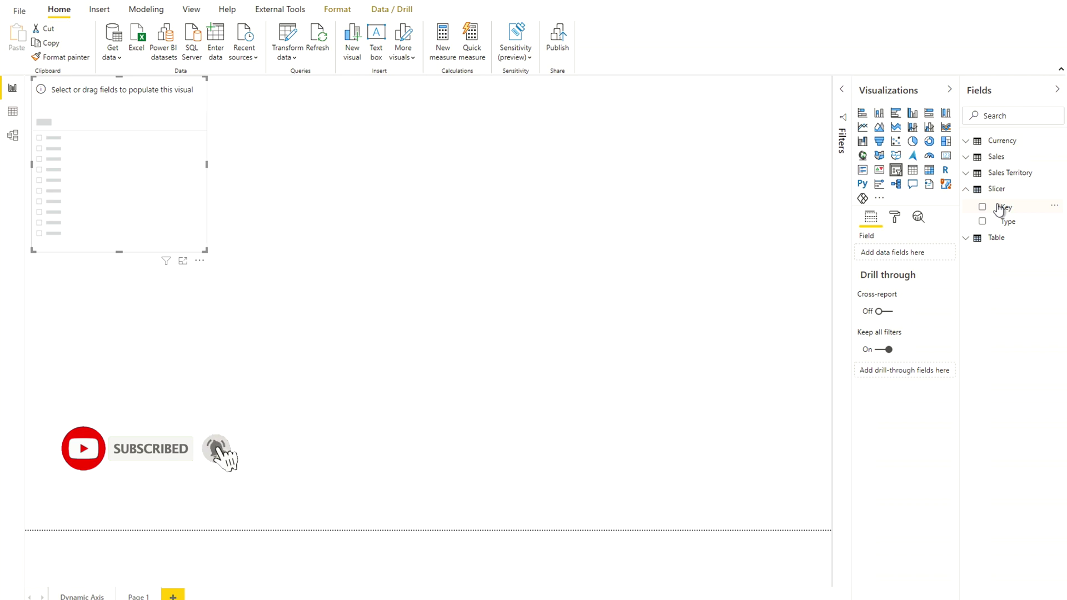
{"action": "left_click", "coordinate": [984, 222]}
{"action": "left_click_drag", "start_coordinate": [985, 227], "coordinate": [917, 254]}
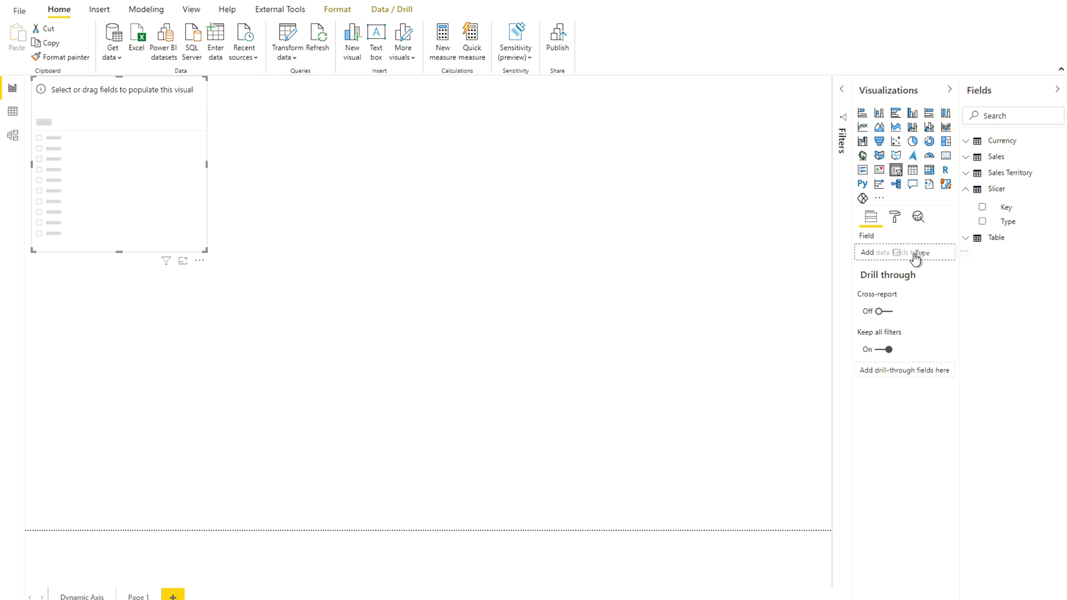
- Move the Type slicer to the upper right, shorten it, and enable Single select
{"action": "left_click_drag", "start_coordinate": [144, 166], "coordinate": [707, 178]}
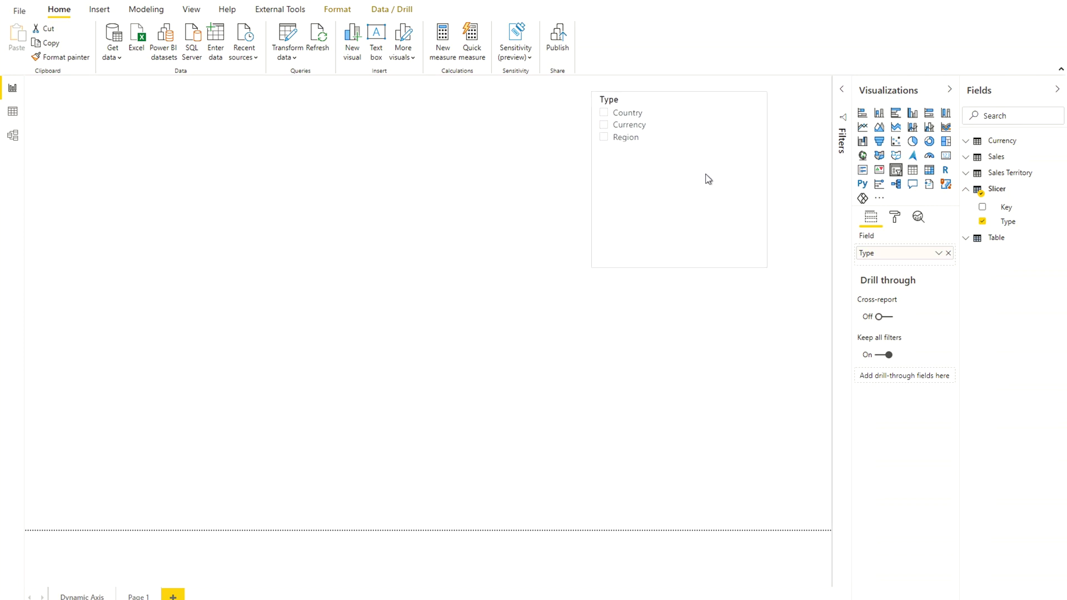
{"action": "left_click_drag", "start_coordinate": [680, 269], "coordinate": [686, 191]}
{"action": "left_click", "coordinate": [893, 218]}
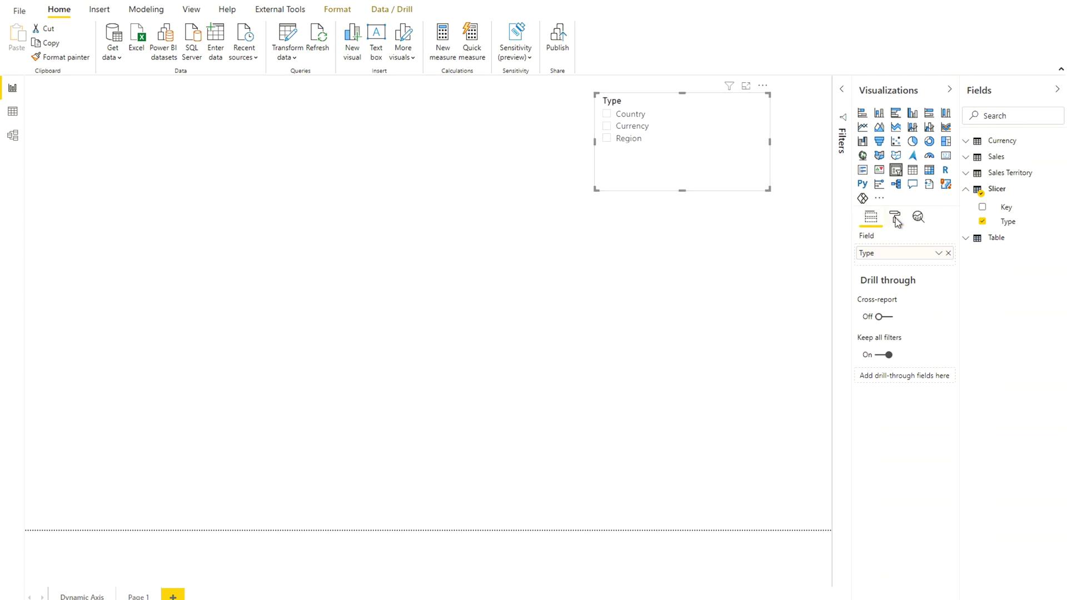
{"action": "left_click", "coordinate": [909, 290]}
{"action": "left_click", "coordinate": [888, 321]}
{"action": "left_click", "coordinate": [894, 284]}
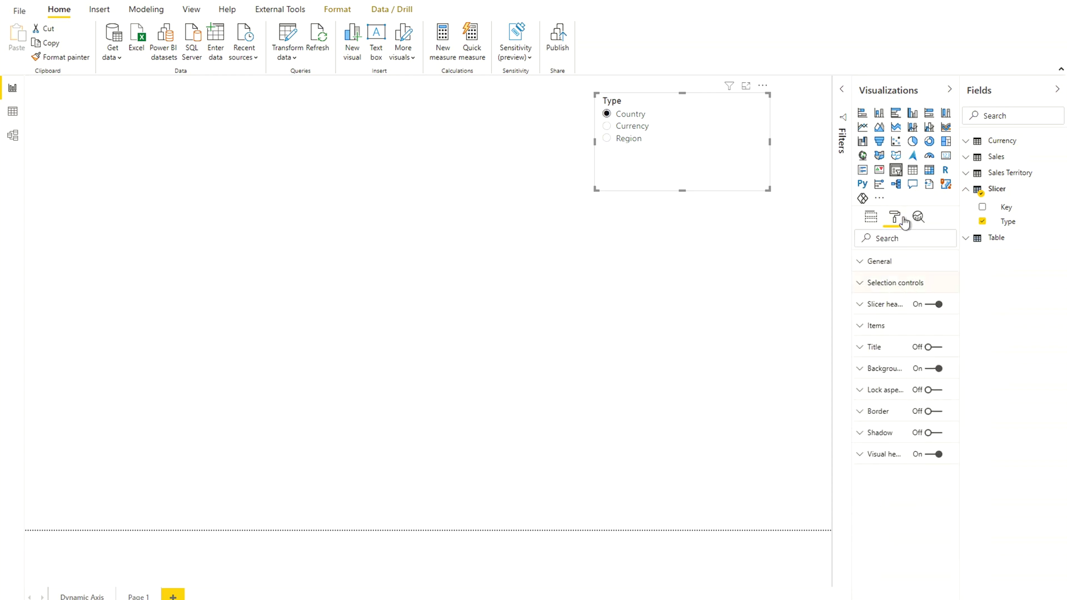
{"action": "left_click", "coordinate": [536, 279]}
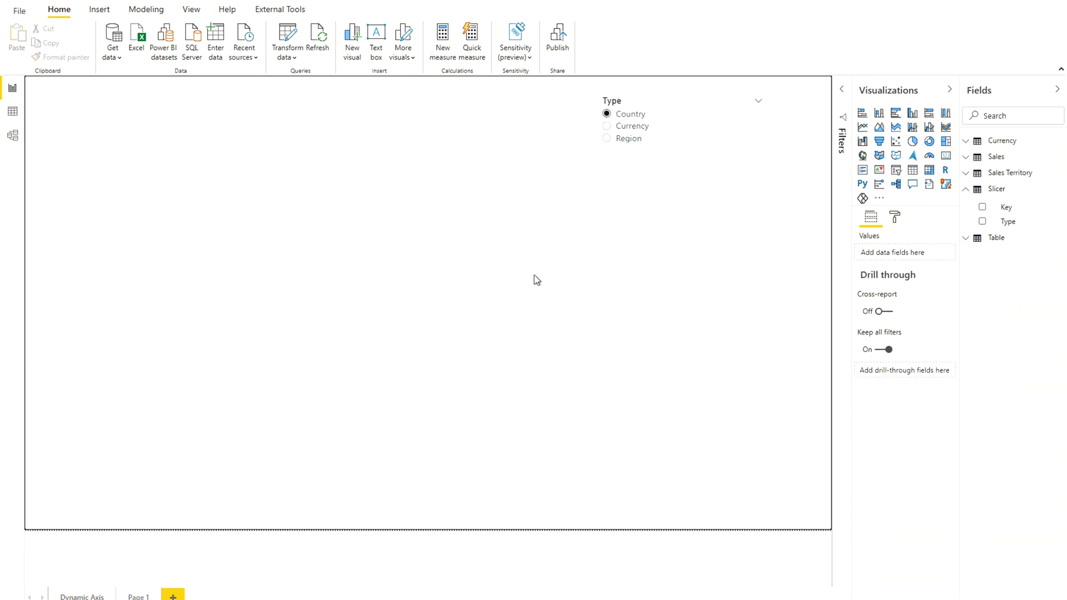
- Add a clustered bar chart of Sales[Dynamic Measure] by Slicer[Key] and enlarge it on Page 1
{"action": "left_click", "coordinate": [896, 113]}
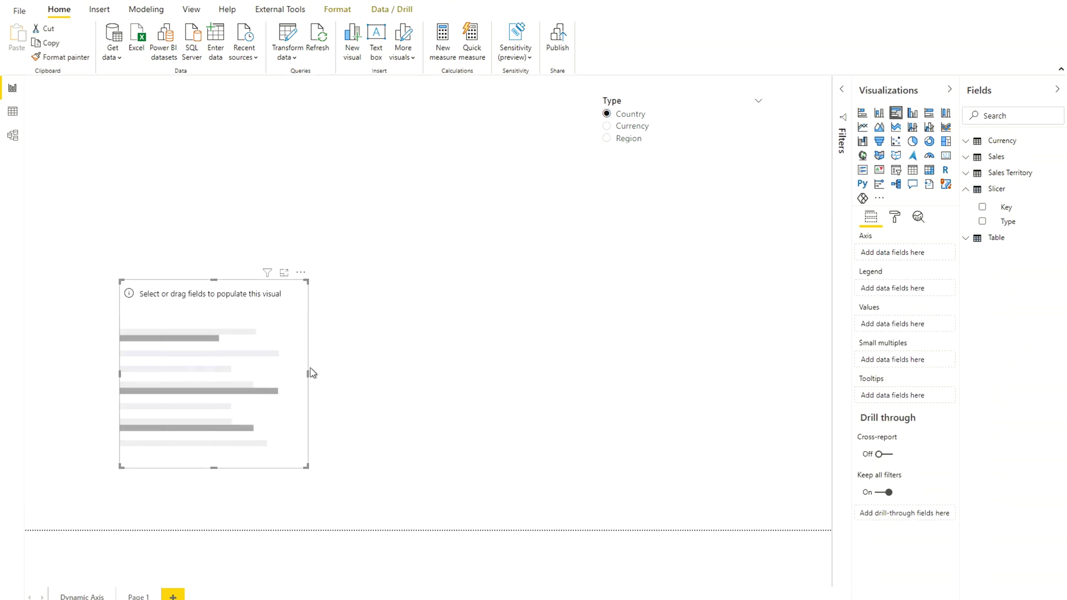
{"action": "left_click_drag", "start_coordinate": [307, 374], "coordinate": [520, 378]}
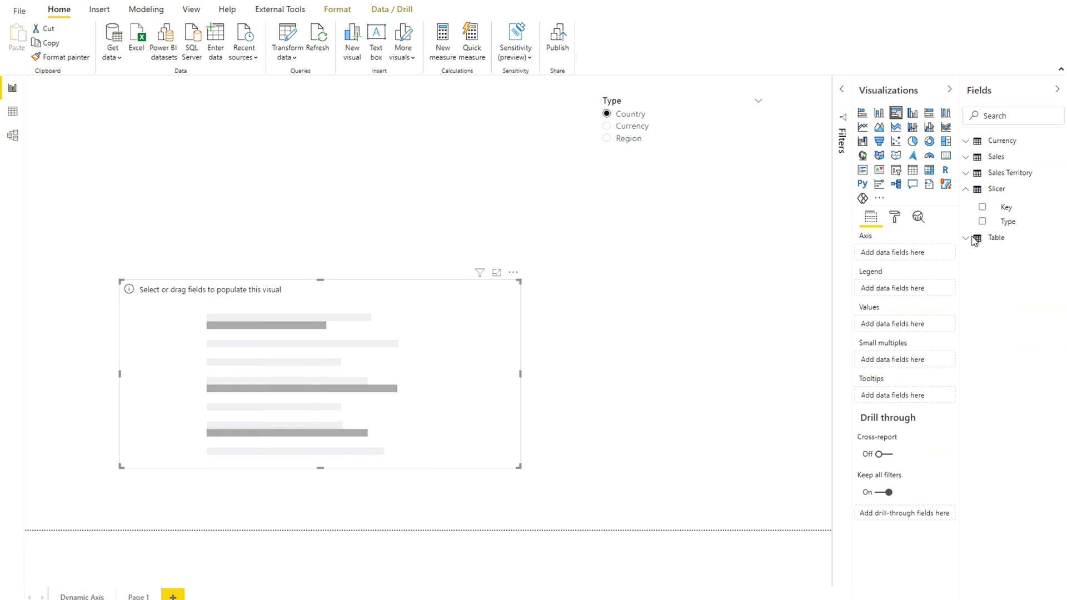
{"action": "left_click_drag", "start_coordinate": [988, 206], "coordinate": [901, 255]}
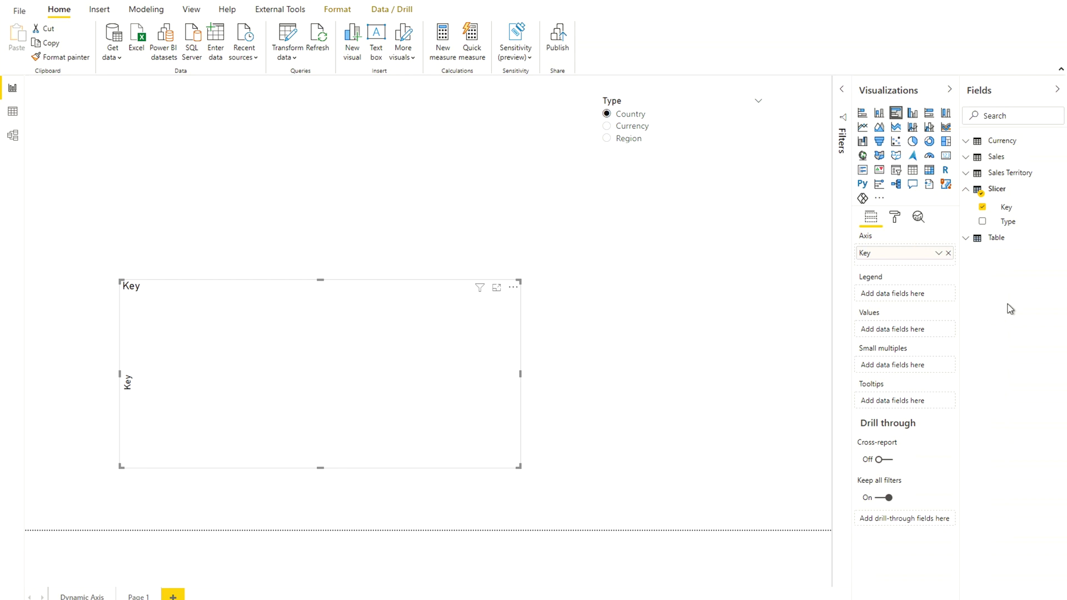
{"action": "left_click", "coordinate": [971, 162]}
{"action": "left_click_drag", "start_coordinate": [1005, 275], "coordinate": [907, 337]}
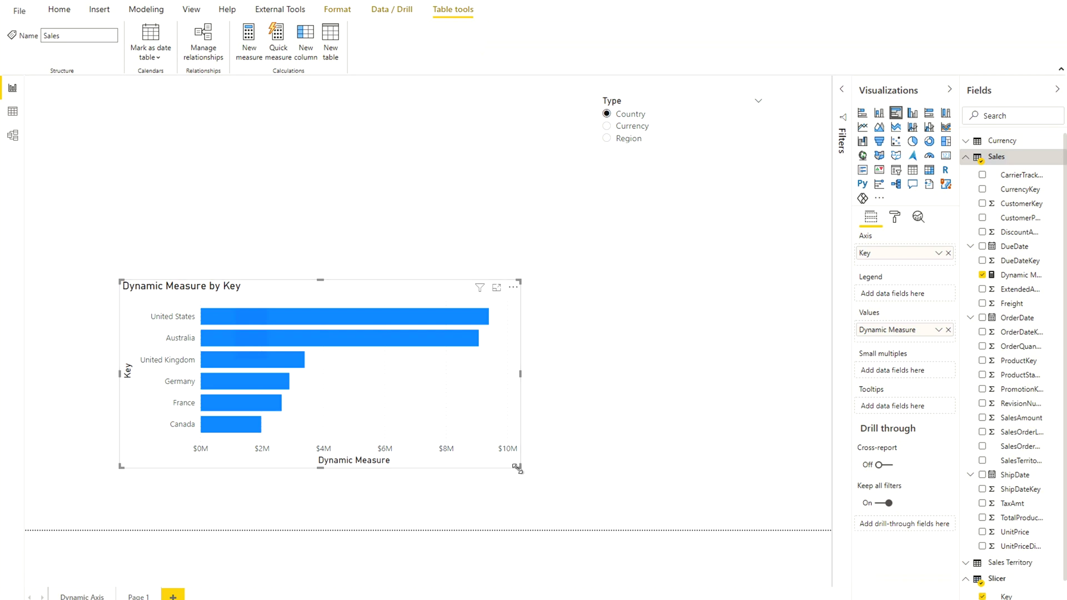
{"action": "left_click_drag", "start_coordinate": [518, 467], "coordinate": [721, 510]}
{"action": "left_click", "coordinate": [518, 229]}
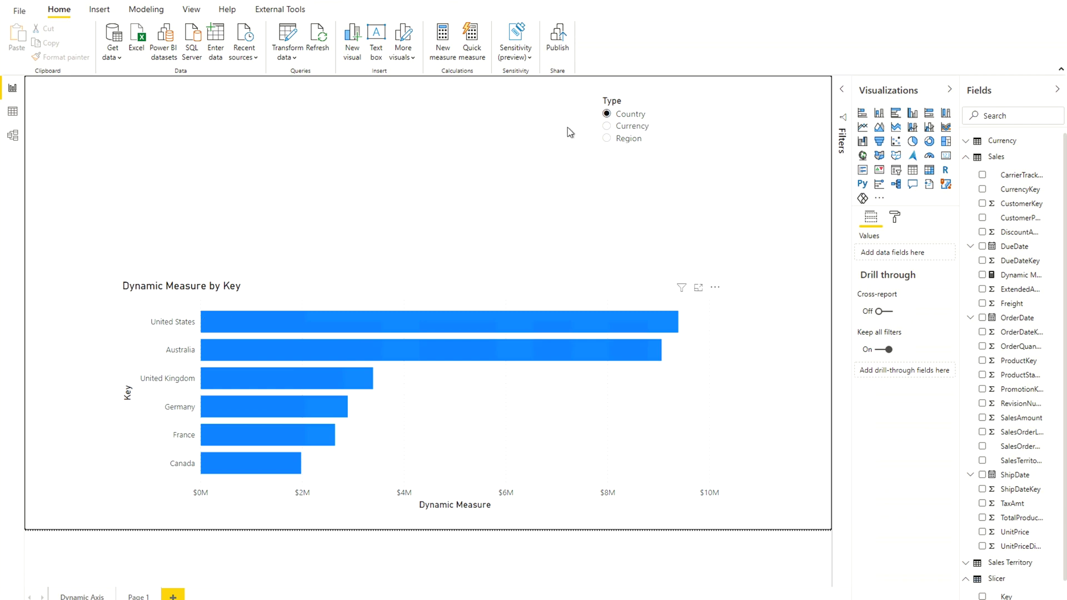
- Pick Currency, then Region, in the Type slicer so the bar chart plots regions
{"action": "left_click", "coordinate": [609, 136]}
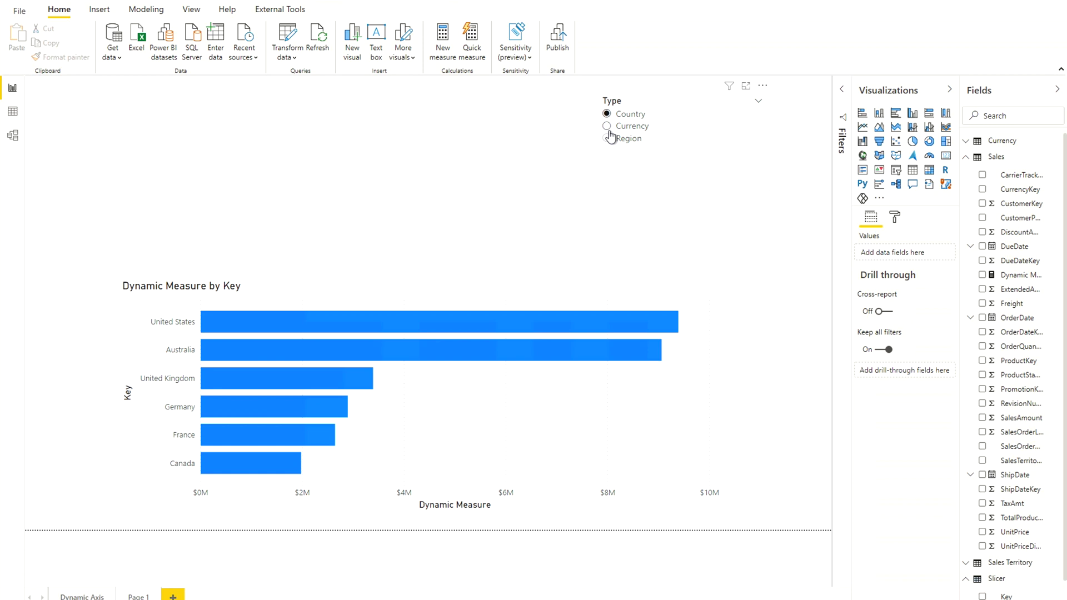
{"action": "left_click", "coordinate": [609, 132]}
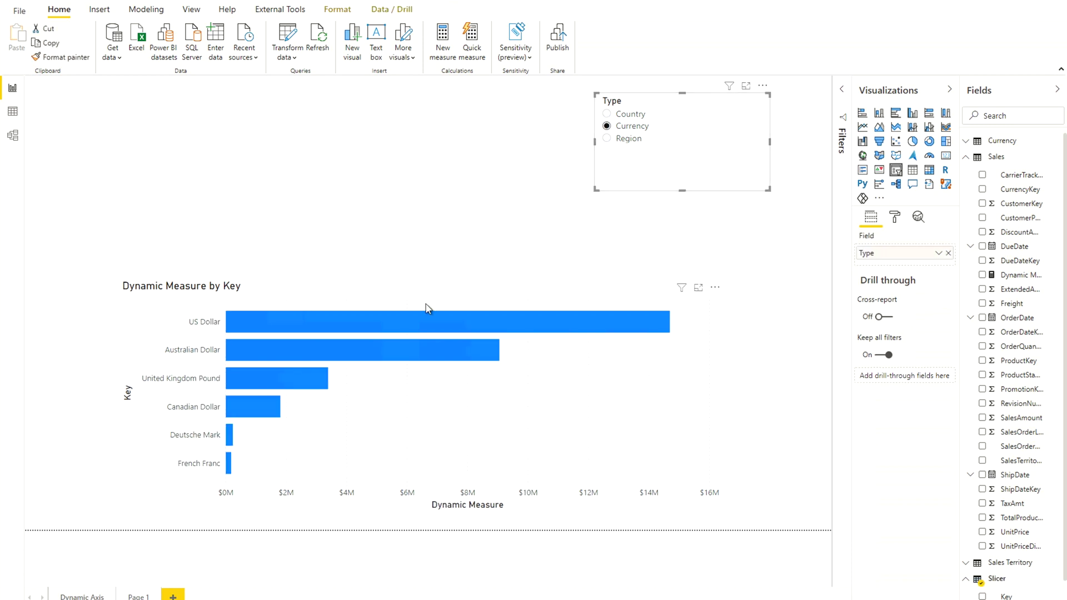
{"action": "left_click", "coordinate": [636, 148]}
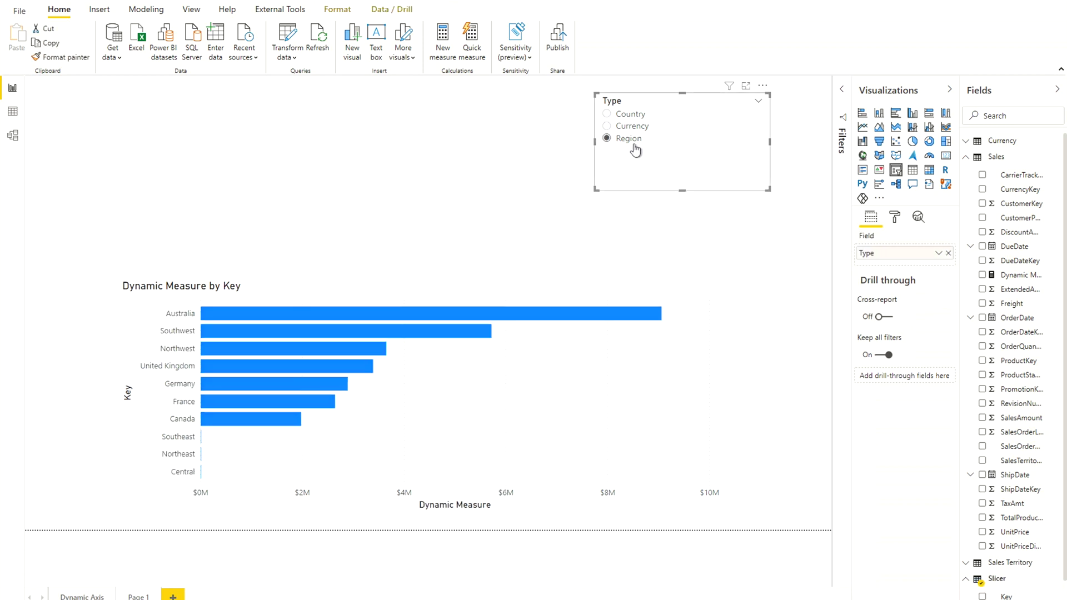
{"action": "left_click", "coordinate": [420, 198]}
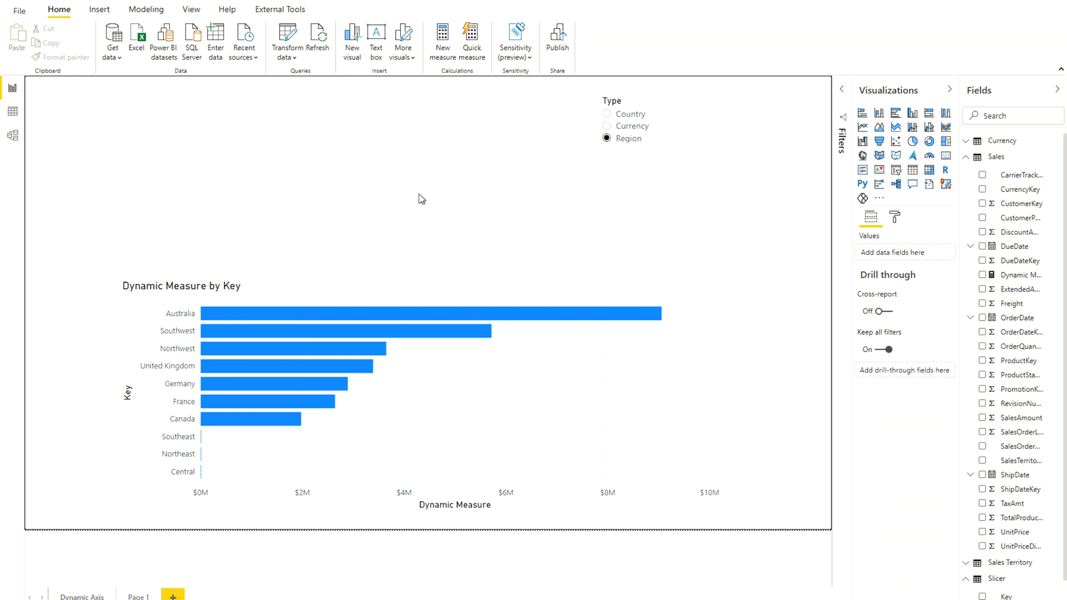